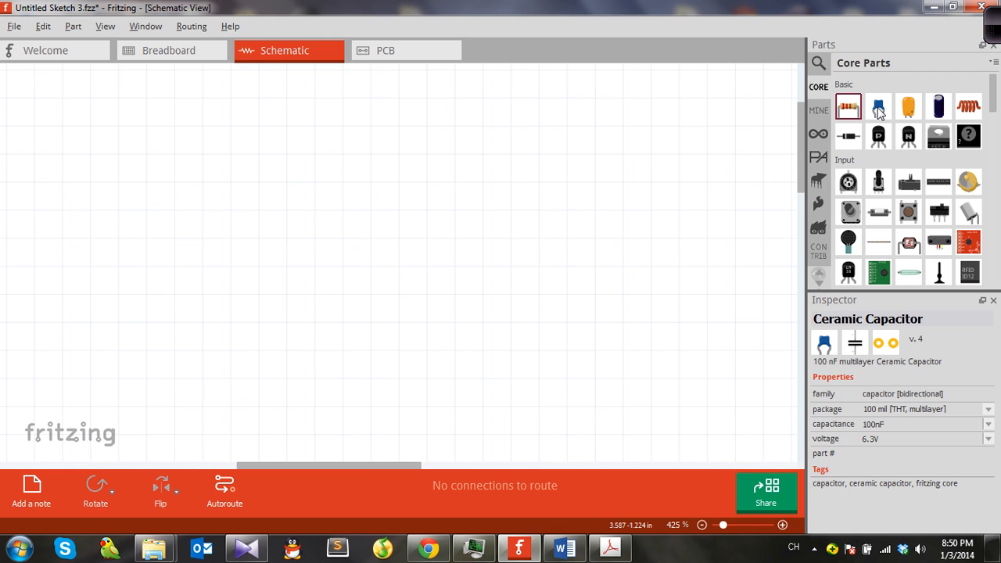
# Step: Browse the Core, Mine, Arduino, Parallax, Picaxe and other parts bins
pyautogui.click(819, 110)
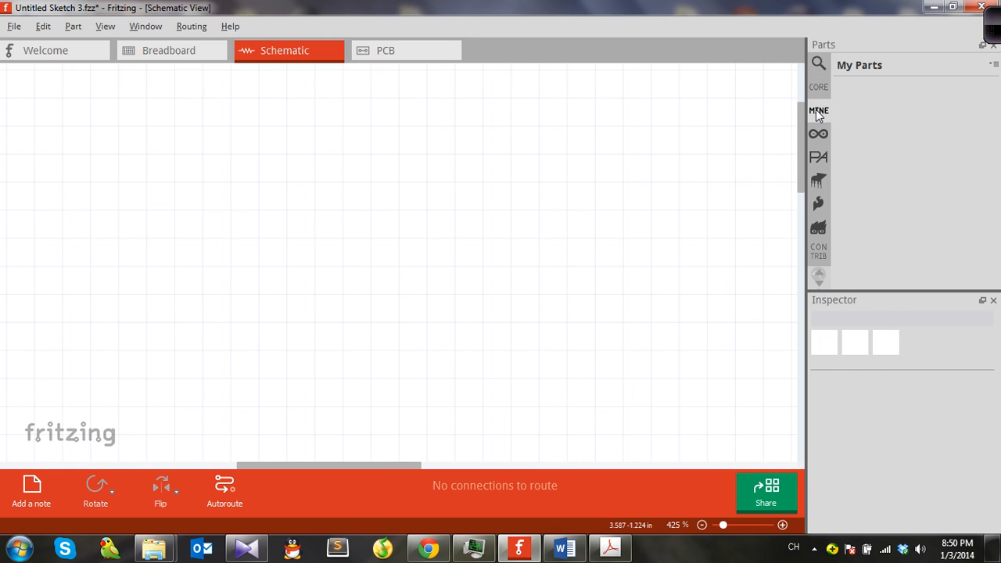
pyautogui.click(818, 134)
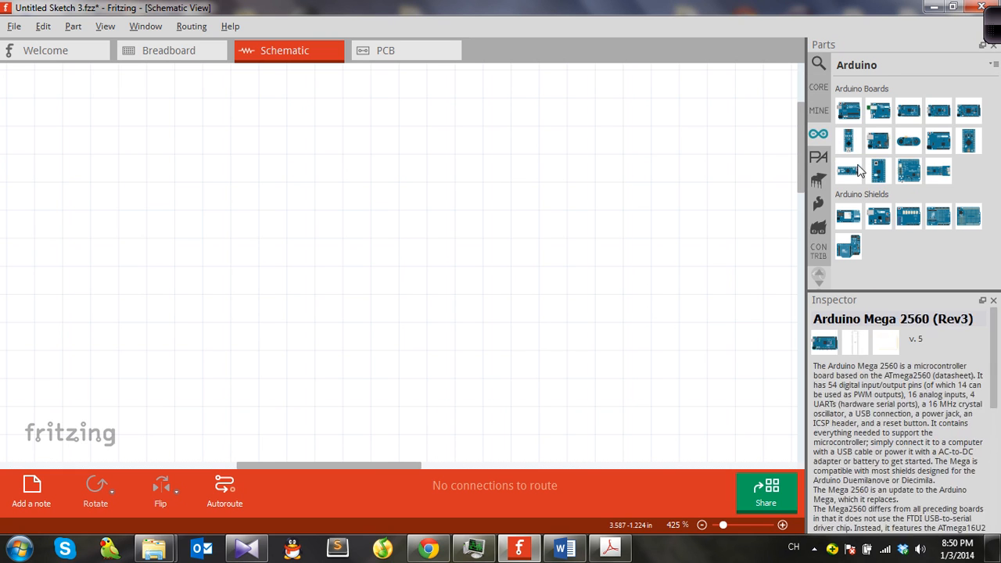
pyautogui.click(818, 156)
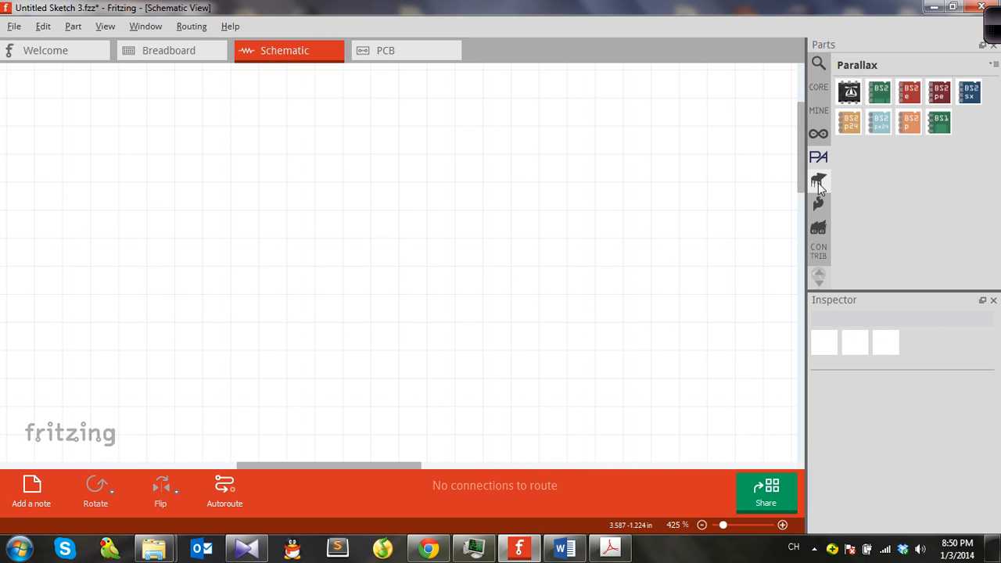
pyautogui.click(818, 180)
pyautogui.click(818, 205)
pyautogui.click(818, 227)
pyautogui.click(819, 205)
pyautogui.click(820, 181)
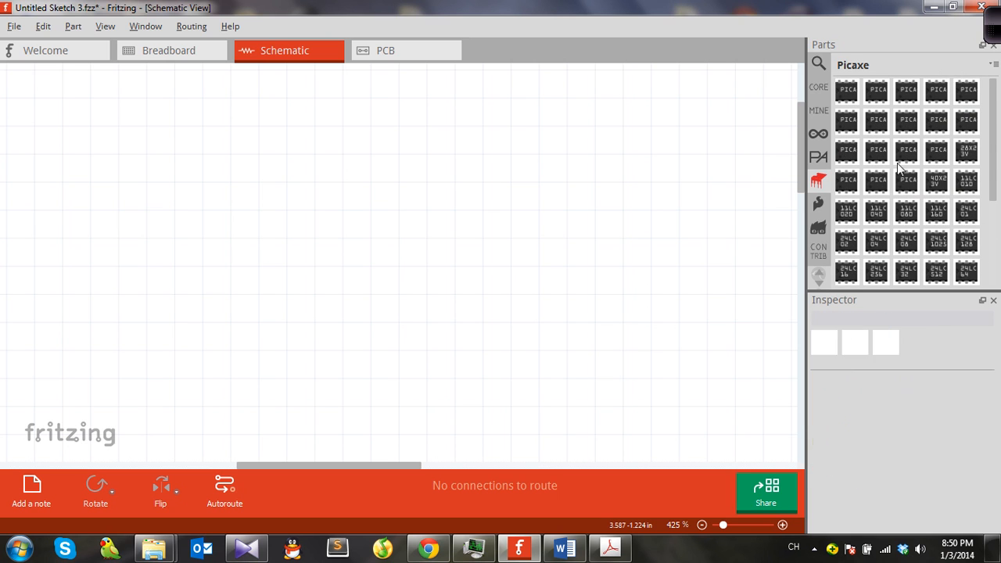
pyautogui.moveTo(847, 180); pyautogui.dragTo(501, 242)
pyautogui.scroll(-4, 611, 347)
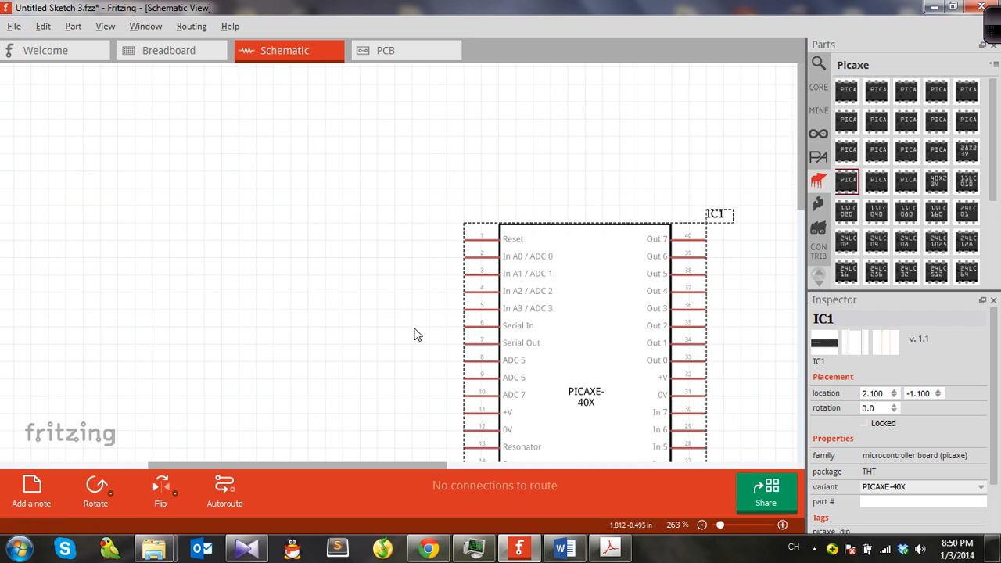
pyautogui.moveTo(414, 330); pyautogui.dragTo(281, 183, button='middle')
pyautogui.scroll(-2, 457, 272)
pyautogui.scroll(2, 478, 257)
pyautogui.scroll(-2, 473, 257)
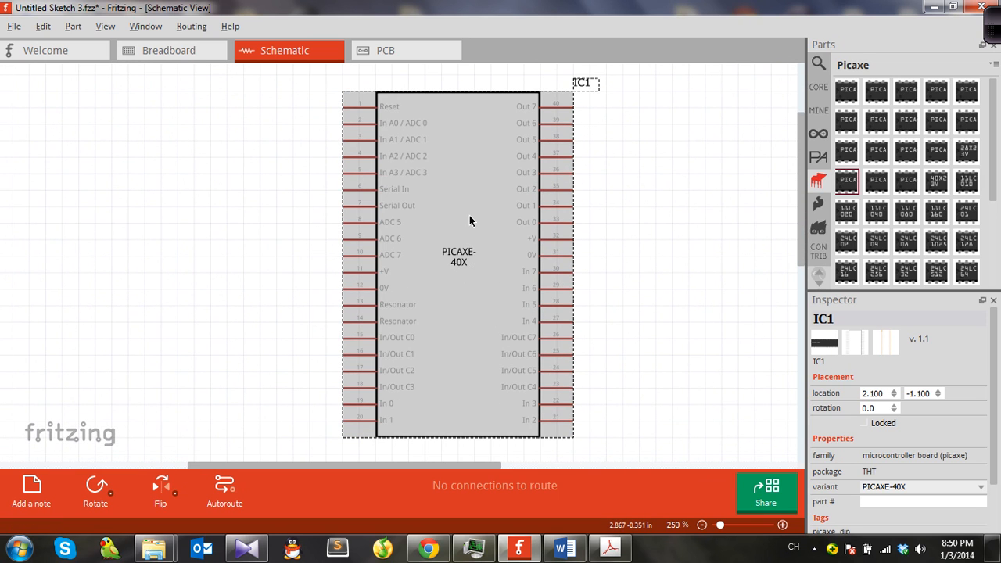
pyautogui.press('Delete')
pyautogui.scroll(5, 825, 190)
pyautogui.scroll(-6, 888, 199)
pyautogui.scroll(-3, 888, 201)
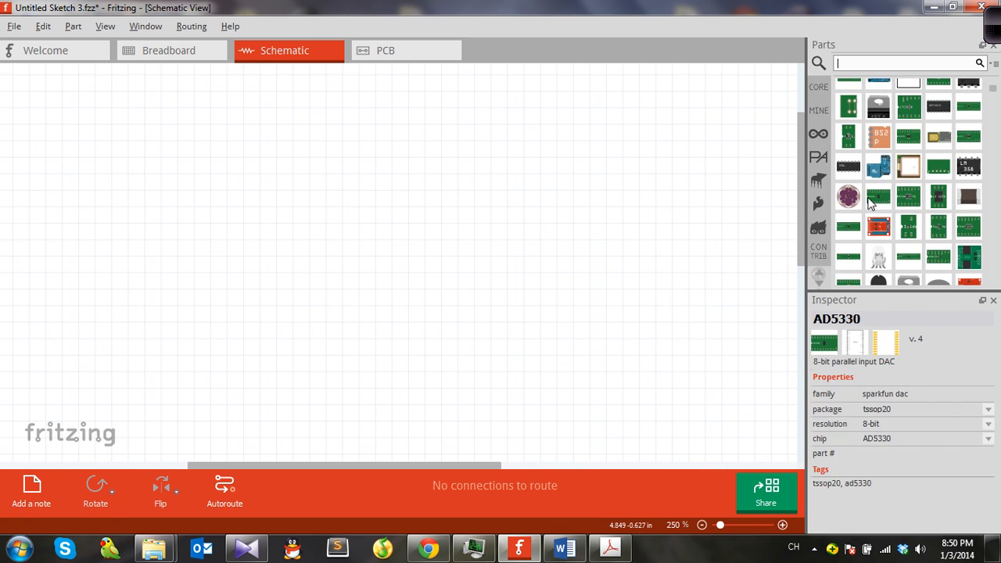
pyautogui.click(818, 188)
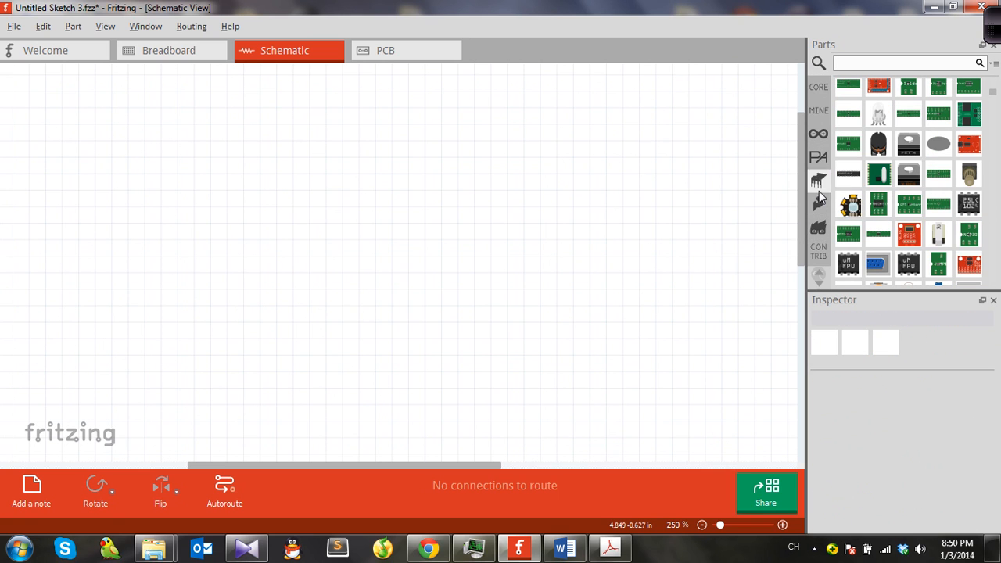
pyautogui.click(817, 92)
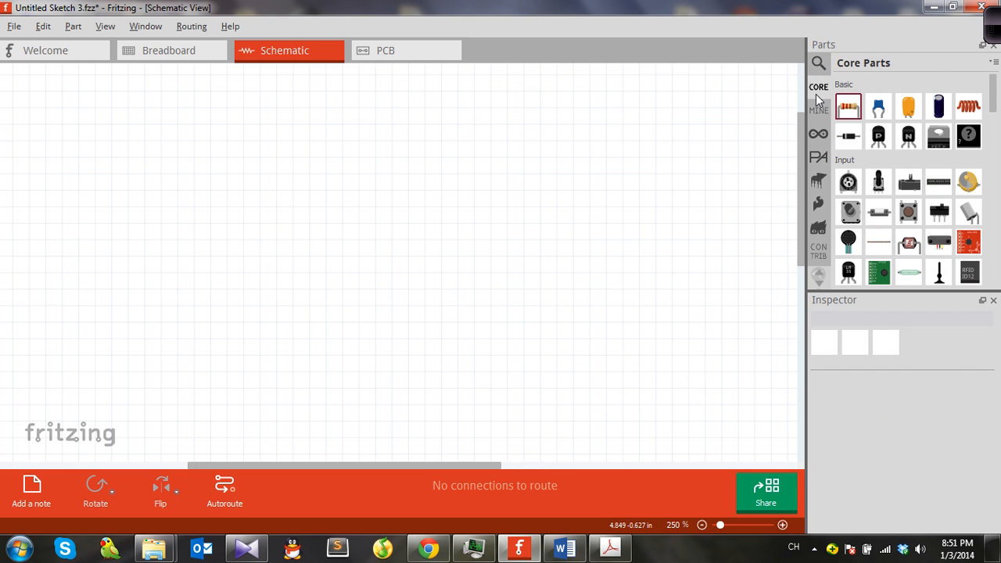
# Step: Search the parts library for 7404, then clear the search field
pyautogui.click(818, 64)
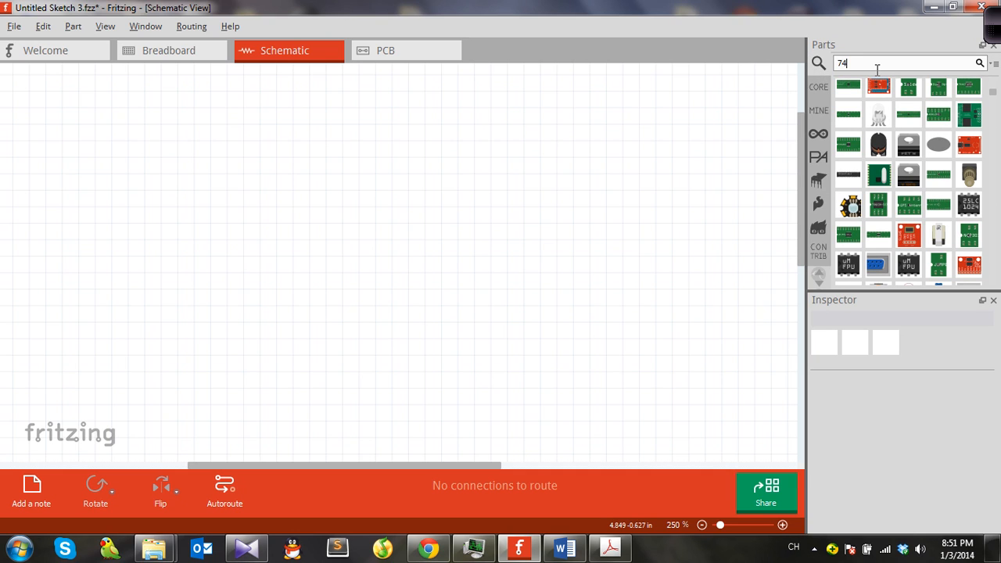
pyautogui.press('Return')
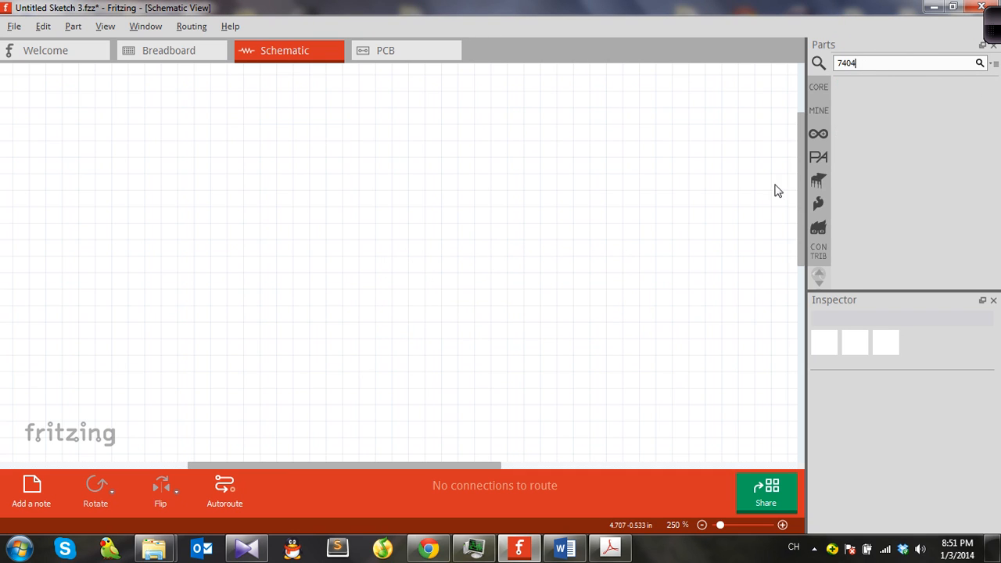
pyautogui.hotkey('ctrl', 'a')
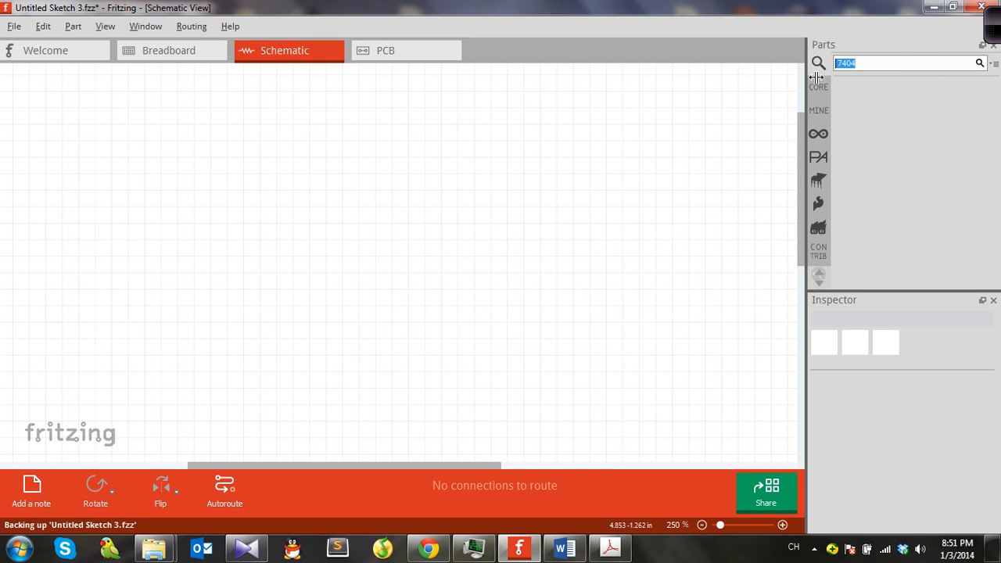
pyautogui.press('BackSpace')
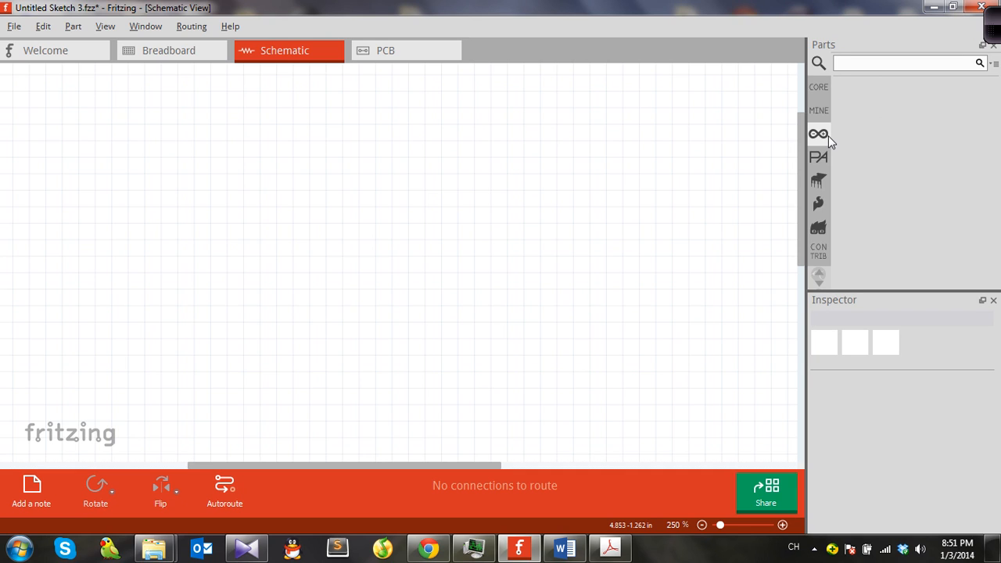
# Step: Place a generic DIP IC from the core ICs section onto the schematic
pyautogui.click(819, 89)
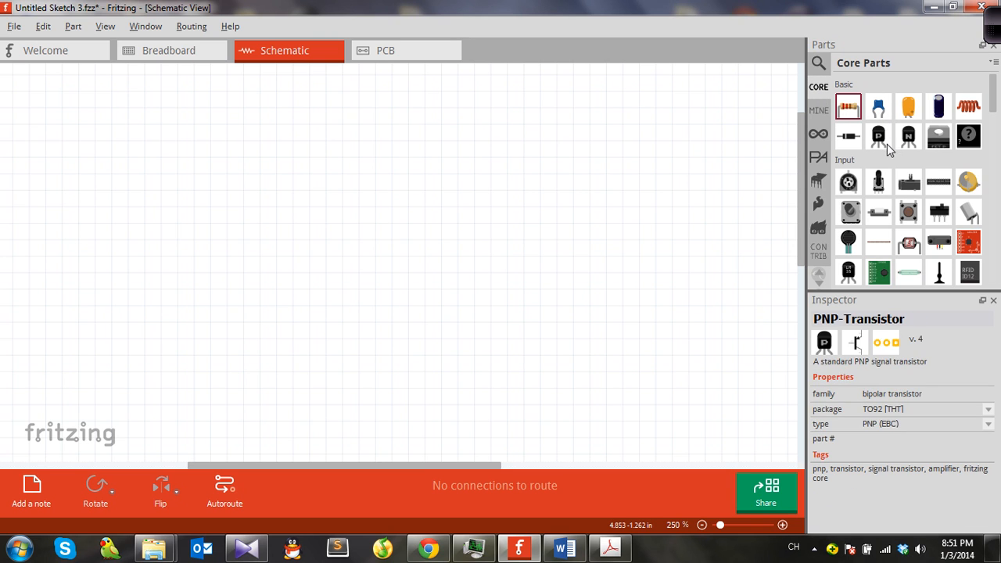
pyautogui.scroll(-8, 890, 153)
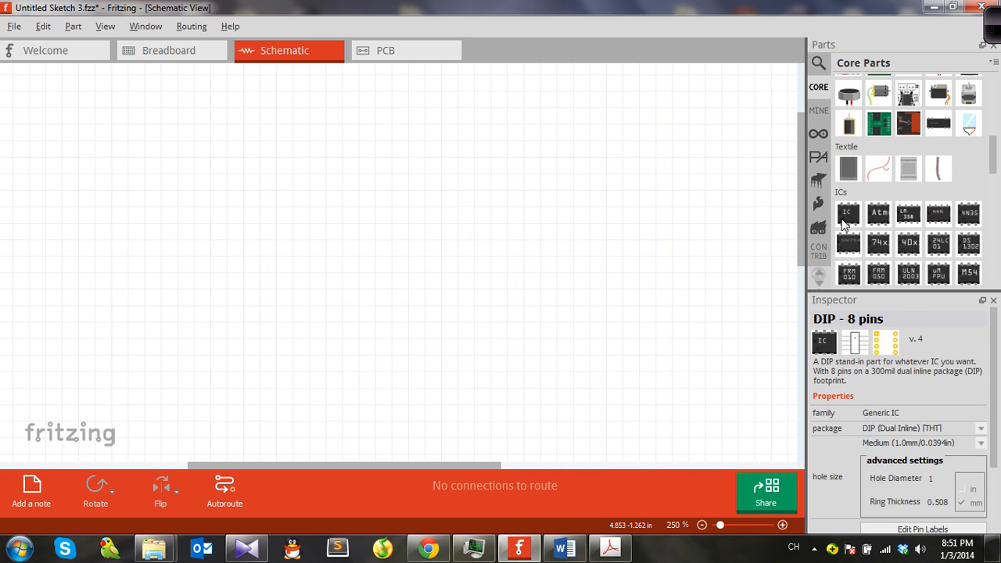
pyautogui.scroll(-1, 845, 223)
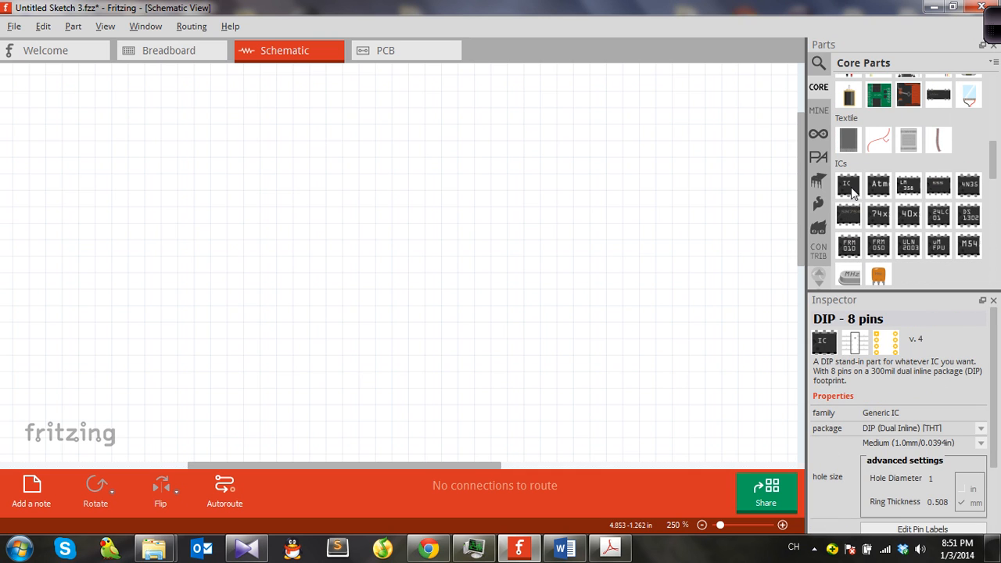
pyautogui.moveTo(851, 191); pyautogui.dragTo(388, 259)
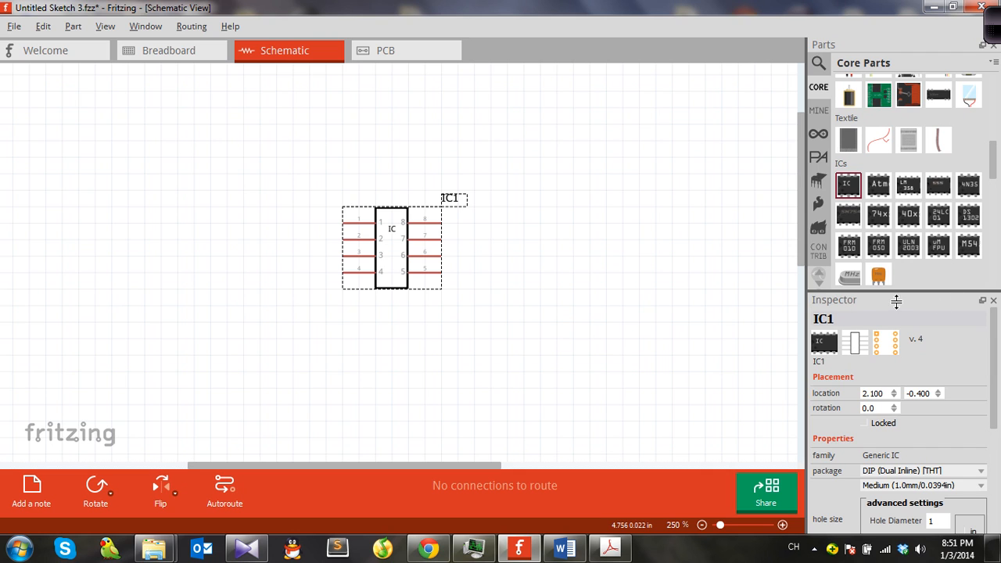
# Step: Examine the pinout diagram in the 74HC32 OR gate datasheet PDF
pyautogui.moveTo(905, 304); pyautogui.dragTo(897, 116)
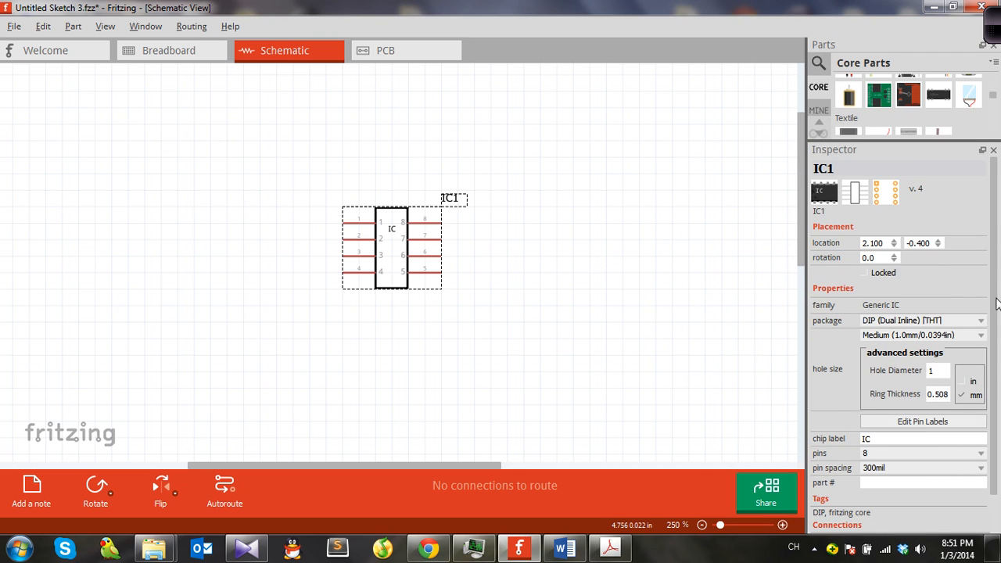
pyautogui.scroll(-1, 999, 358)
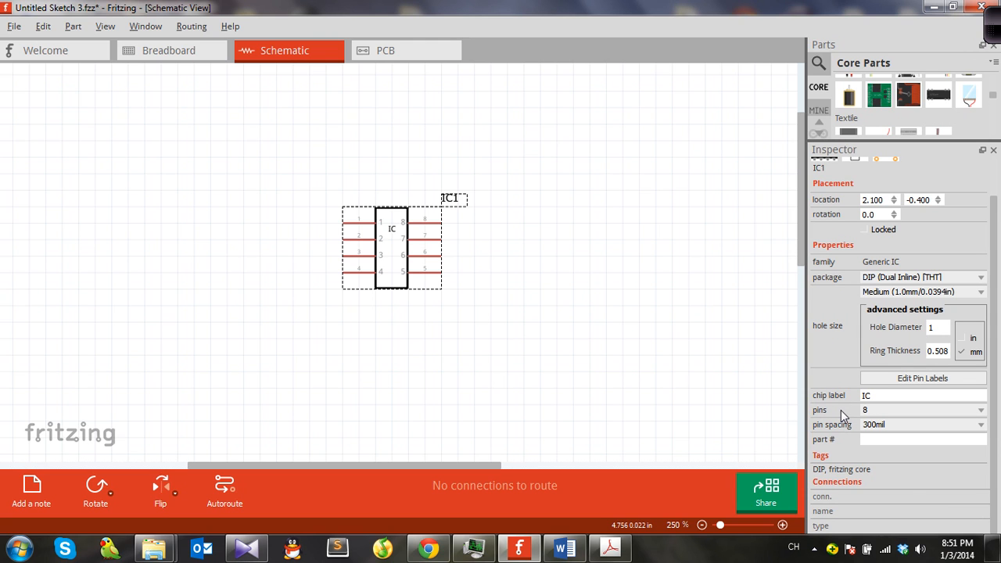
pyautogui.click(610, 548)
pyautogui.scroll(10, 629, 306)
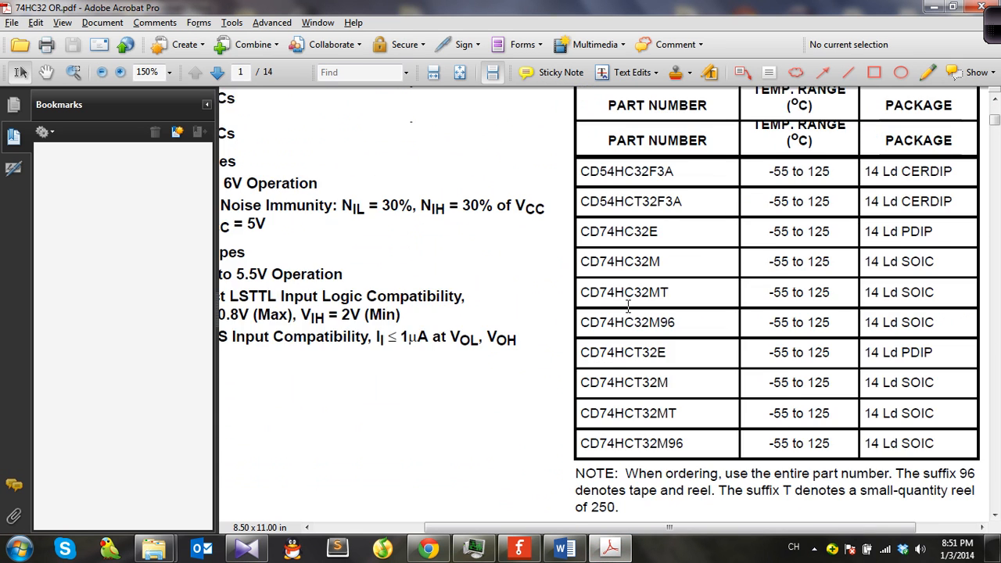
pyautogui.scroll(3, 629, 306)
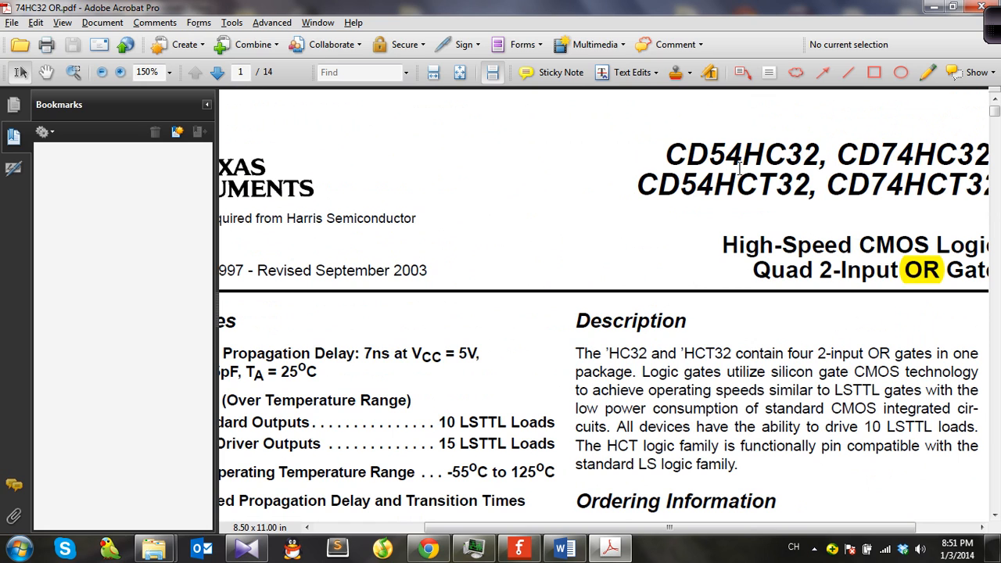
pyautogui.keyDown('ctrl'); pyautogui.scroll(-3, 891, 193); pyautogui.keyUp('ctrl')
pyautogui.keyDown('ctrl'); pyautogui.scroll(1, 880, 180); pyautogui.keyUp('ctrl')
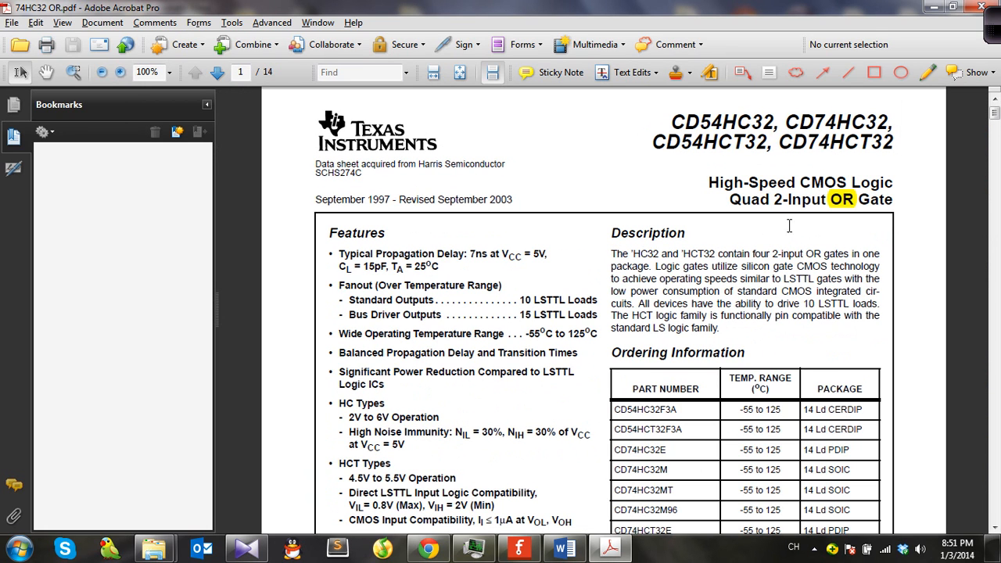
pyautogui.scroll(-10, 563, 250)
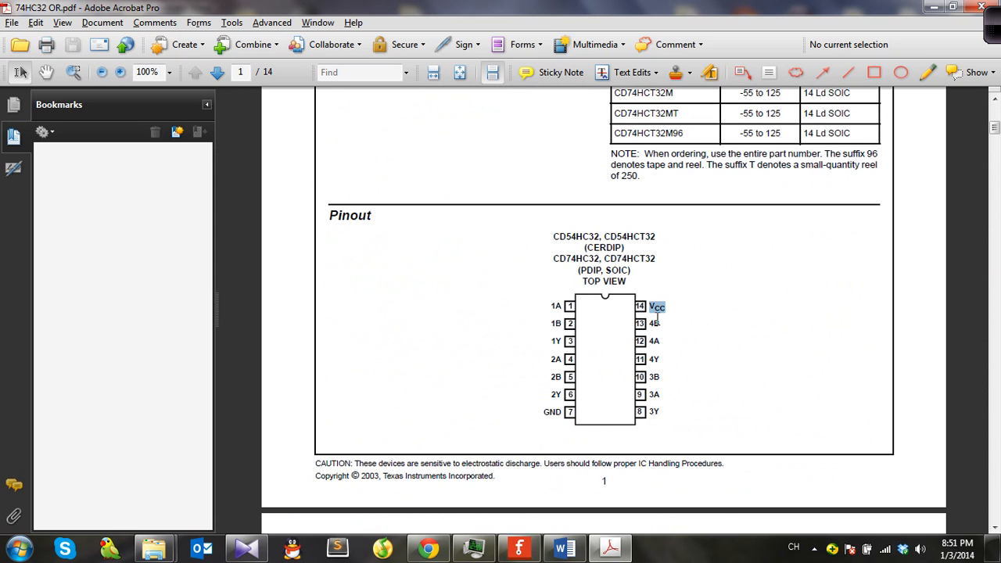
pyautogui.hotkey('alt', 'Tab')
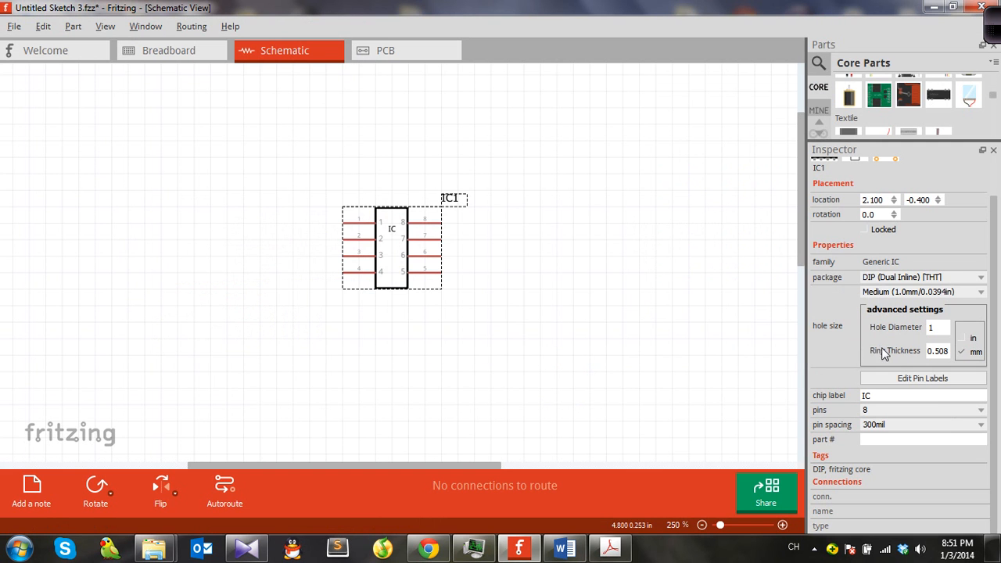
# Step: Set the IC's pin count to 14 and open the pin label editor
pyautogui.click(981, 411)
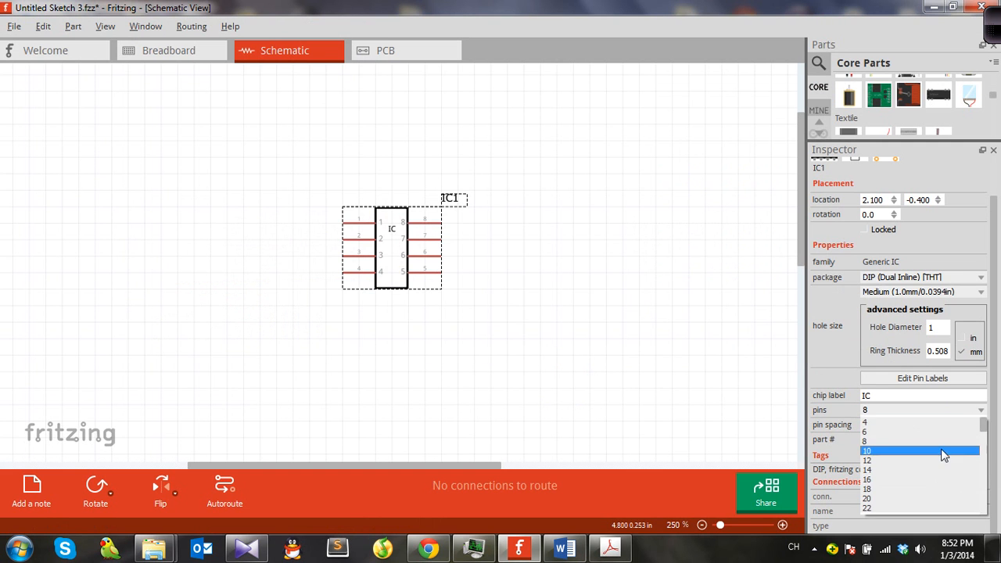
pyautogui.click(940, 471)
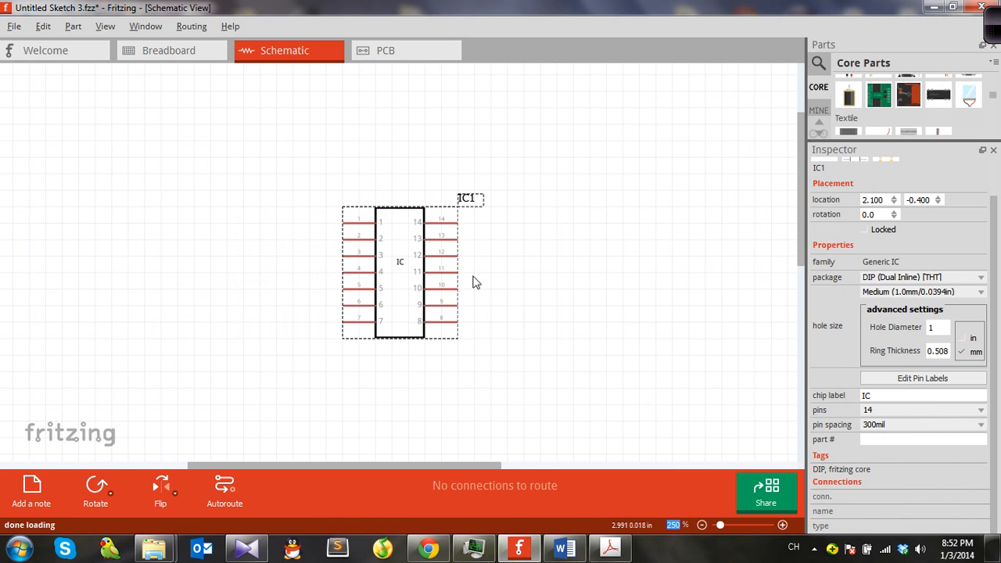
pyautogui.keyDown('ctrl'); pyautogui.scroll(1, 421, 285); pyautogui.keyUp('ctrl')
pyautogui.keyDown('ctrl'); pyautogui.scroll(3, 421, 286); pyautogui.keyUp('ctrl')
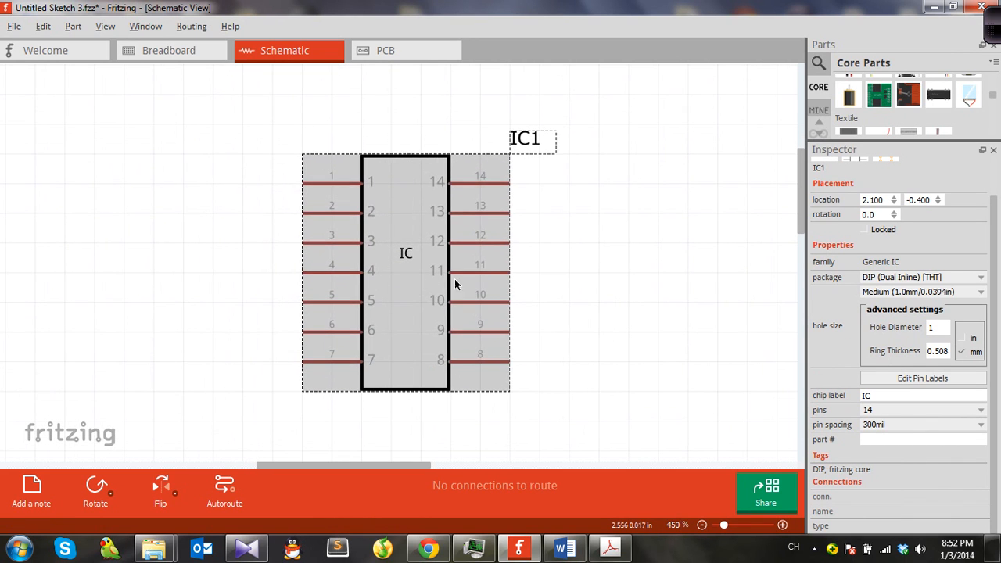
pyautogui.click(925, 385)
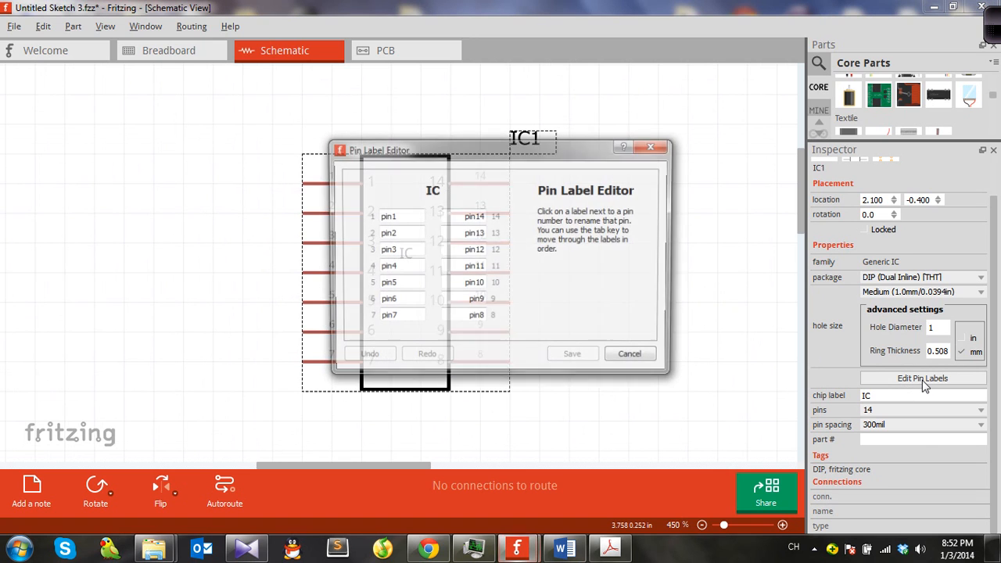
pyautogui.moveTo(435, 146); pyautogui.dragTo(629, 146)
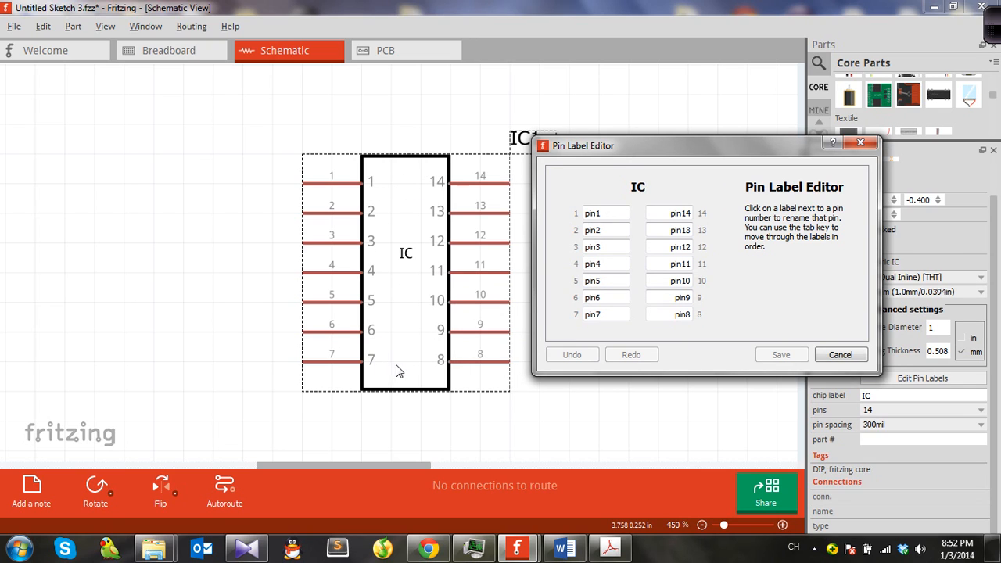
# Step: Switch to the datasheet PDF and zoom in on the 74HC32 pinout diagram before returning to the pin label editor
pyautogui.click(611, 550)
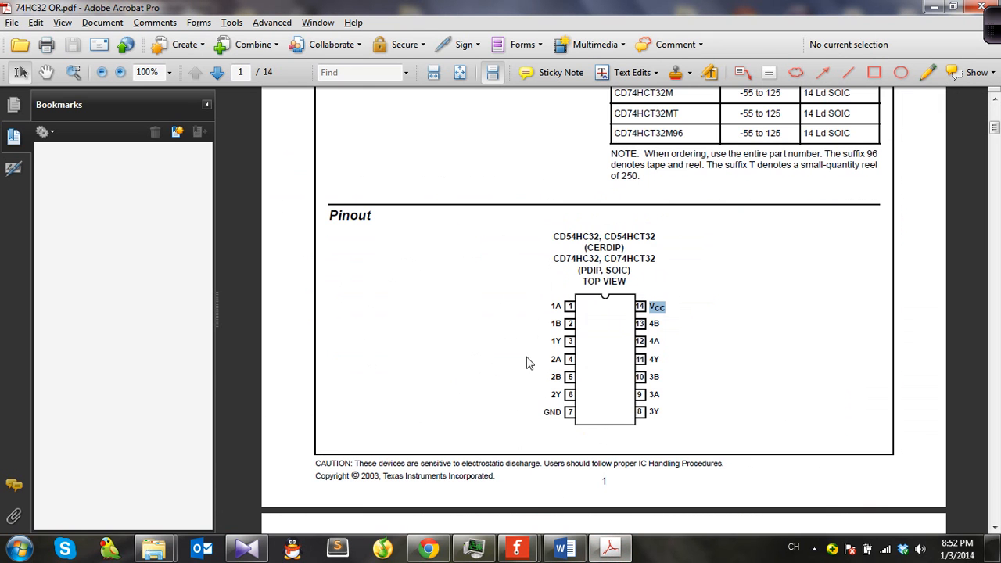
pyautogui.keyDown('ctrl'); pyautogui.scroll(3, 602, 342); pyautogui.keyUp('ctrl')
pyautogui.keyDown('ctrl'); pyautogui.scroll(-2, 615, 355); pyautogui.keyUp('ctrl')
pyautogui.keyDown('ctrl'); pyautogui.scroll(5, 615, 356); pyautogui.keyUp('ctrl')
pyautogui.keyDown('ctrl'); pyautogui.scroll(-4, 601, 351); pyautogui.keyUp('ctrl')
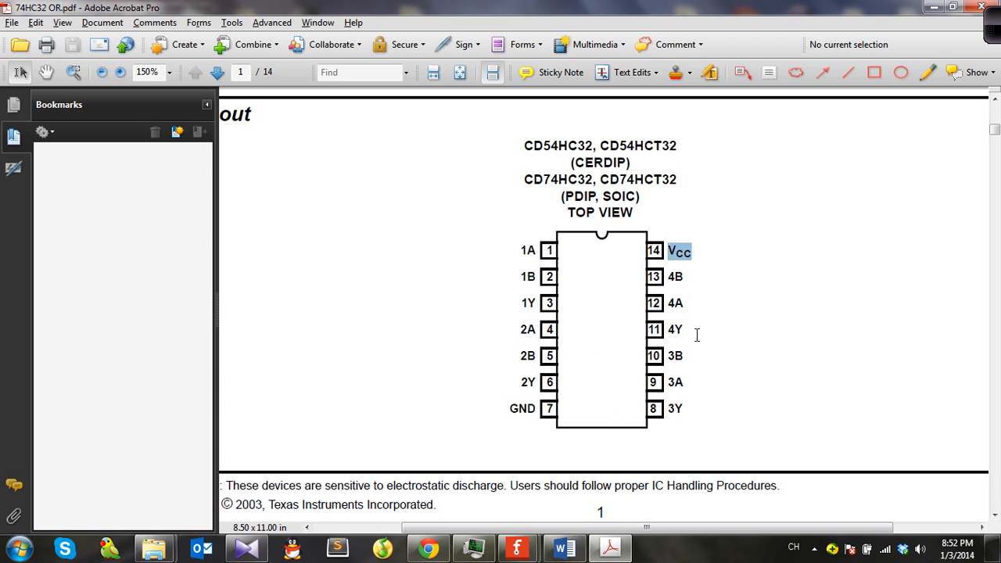
pyautogui.hotkey('alt', 'Tab')
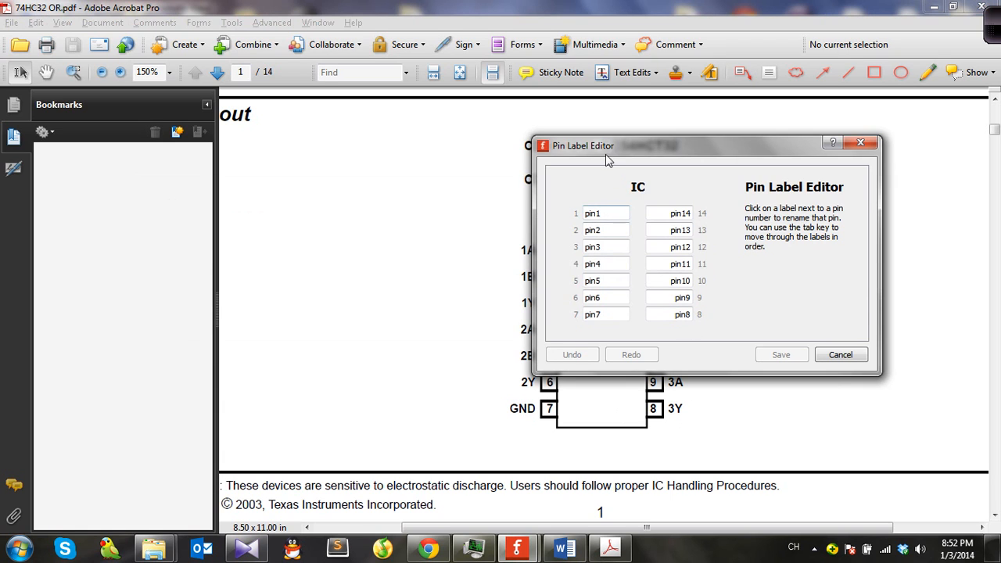
# Step: Label pins 1 to 3 as 1A, 1B and 1Y in the pin label editor
pyautogui.moveTo(595, 147); pyautogui.dragTo(671, 161)
pyautogui.click(691, 227)
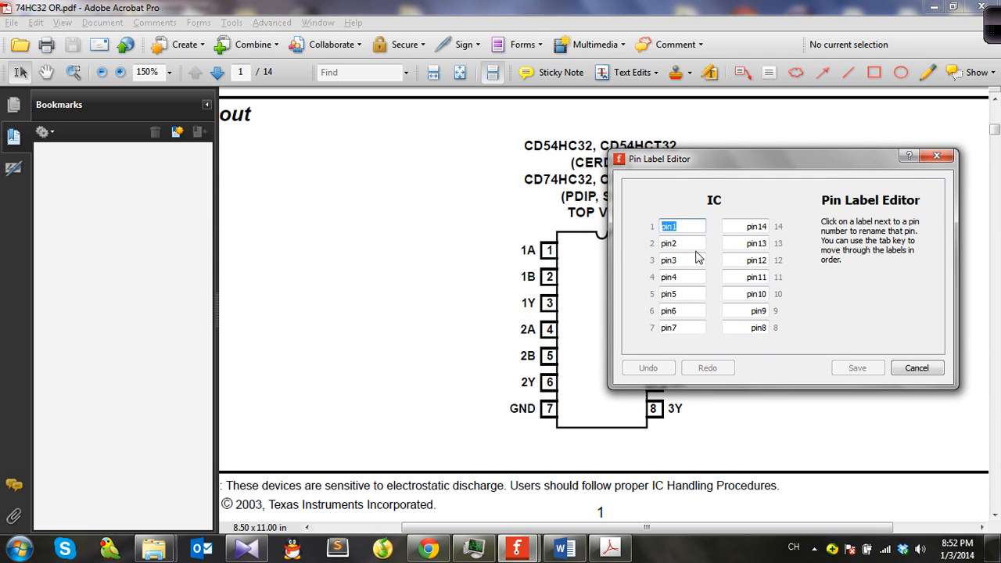
pyautogui.write('1A')
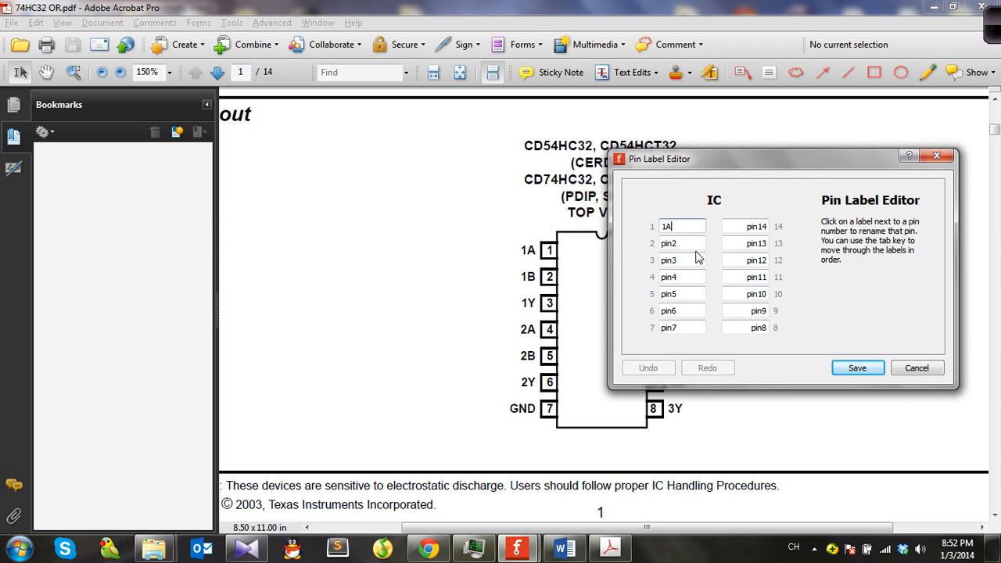
pyautogui.press('Tab')
pyautogui.write('1B')
pyautogui.press('Tab')
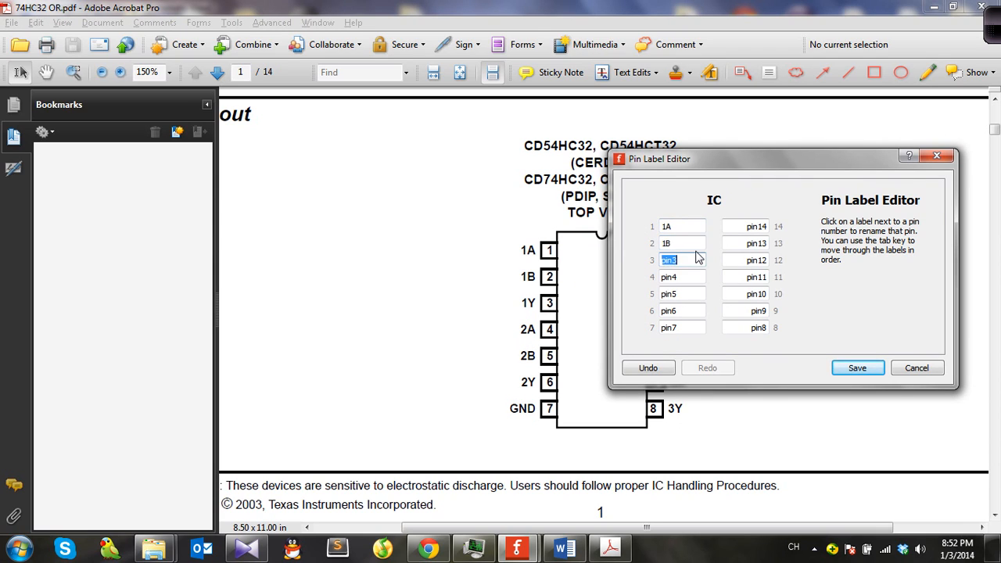
pyautogui.write('1Y')
pyautogui.press('Tab')
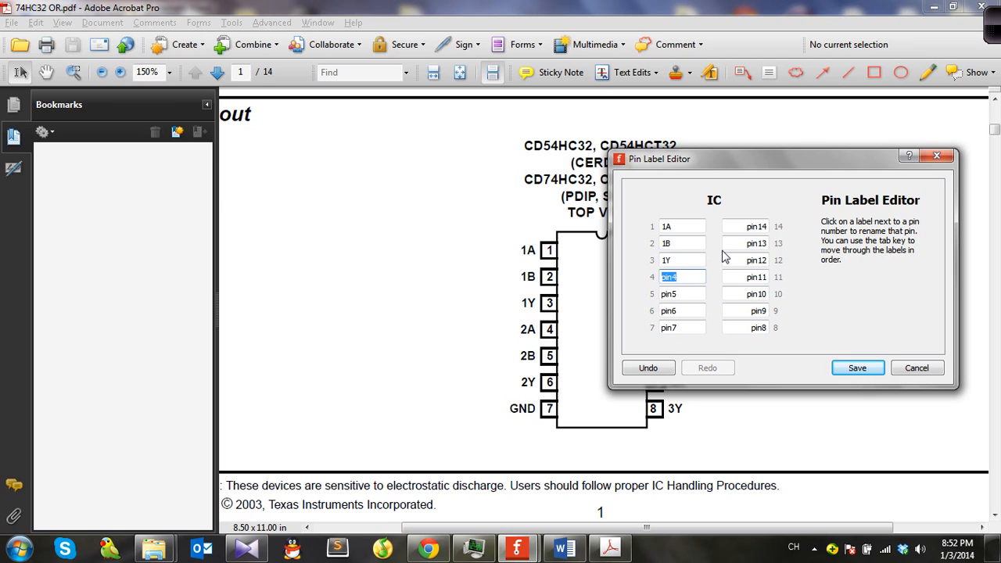
# Step: Label pins 4 to 9 as 2A, 2B, 2Y, GND, 3Y and 3A
pyautogui.write('2A')
pyautogui.press('Tab')
pyautogui.write('2B')
pyautogui.press('Tab')
pyautogui.write('W6')
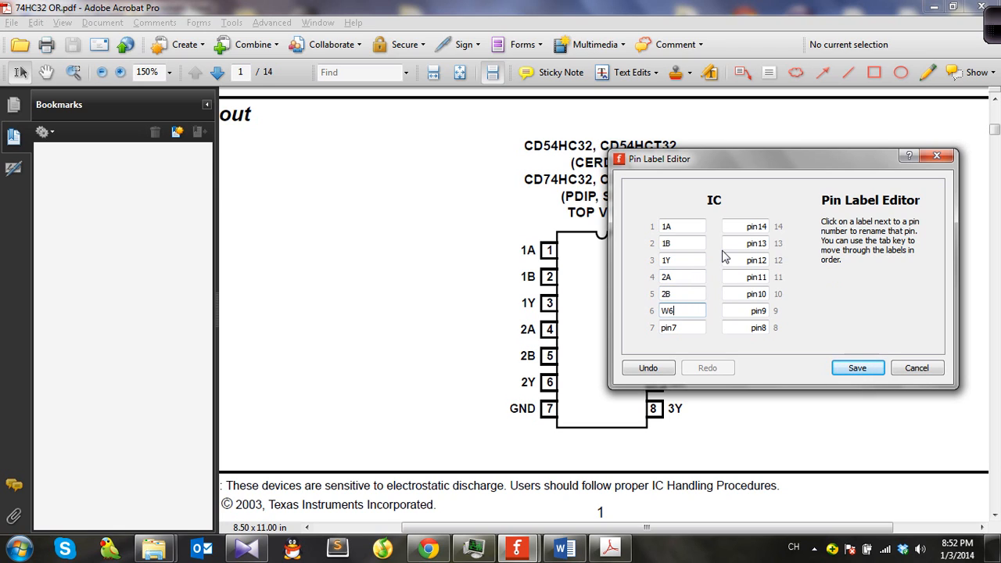
pyautogui.press('BackSpace')
pyautogui.press('BackSpace')
pyautogui.write('2Y')
pyautogui.press('Tab')
pyautogui.write('GND')
pyautogui.press('Tab')
pyautogui.write('3Y')
pyautogui.press('Tab')
pyautogui.write('3')
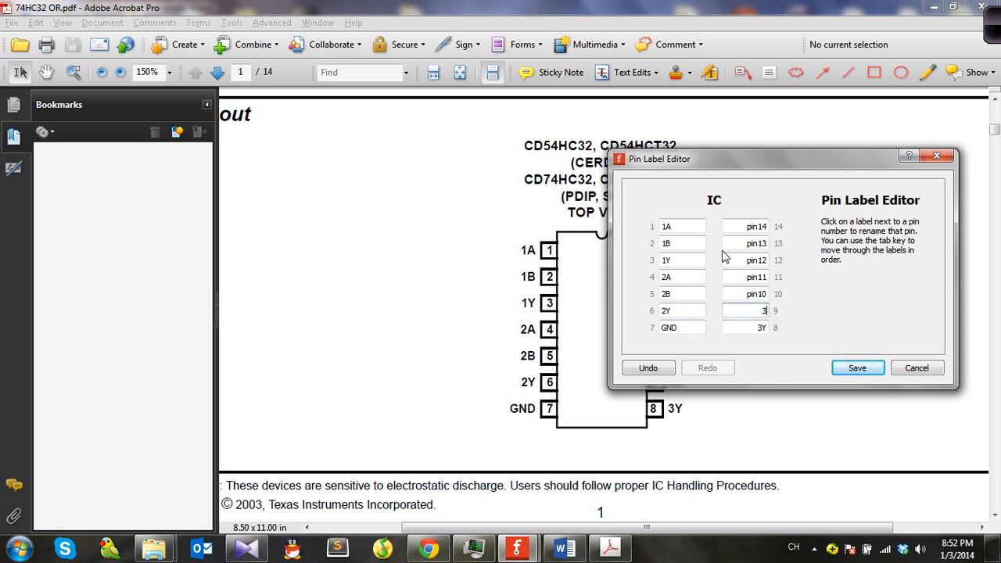
pyautogui.write('A')
pyautogui.press('Tab')
# Step: Label pins 10 to 14 as 3B, 4Y, 4A, 4B and VCC, then save the pin labels
pyautogui.moveTo(731, 163); pyautogui.dragTo(479, 81)
pyautogui.write('3B')
pyautogui.press('Tab')
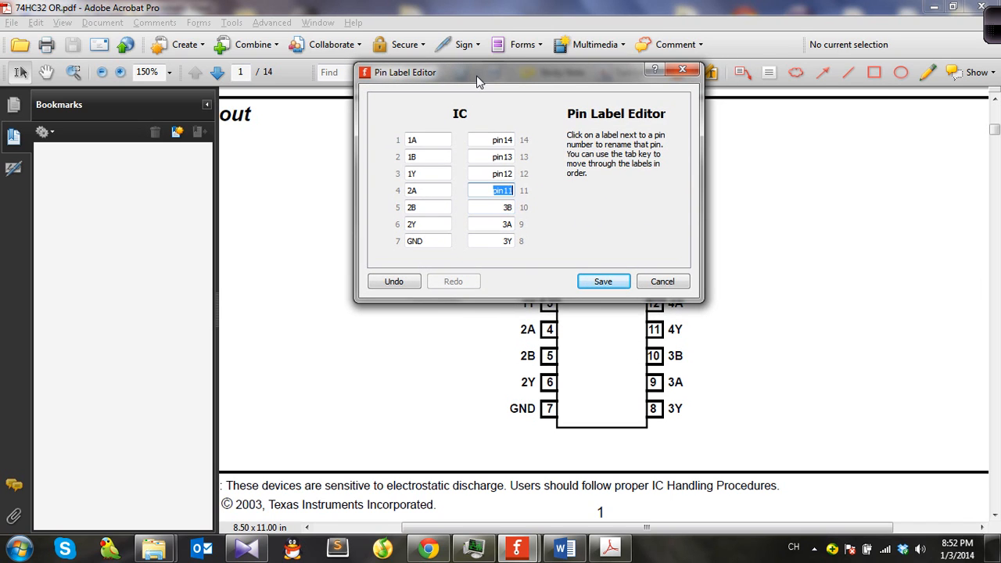
pyautogui.write('R')
pyautogui.write('Y')
pyautogui.press('Tab')
pyautogui.write('4A')
pyautogui.press('Tab')
pyautogui.write('4B')
pyautogui.press('Tab')
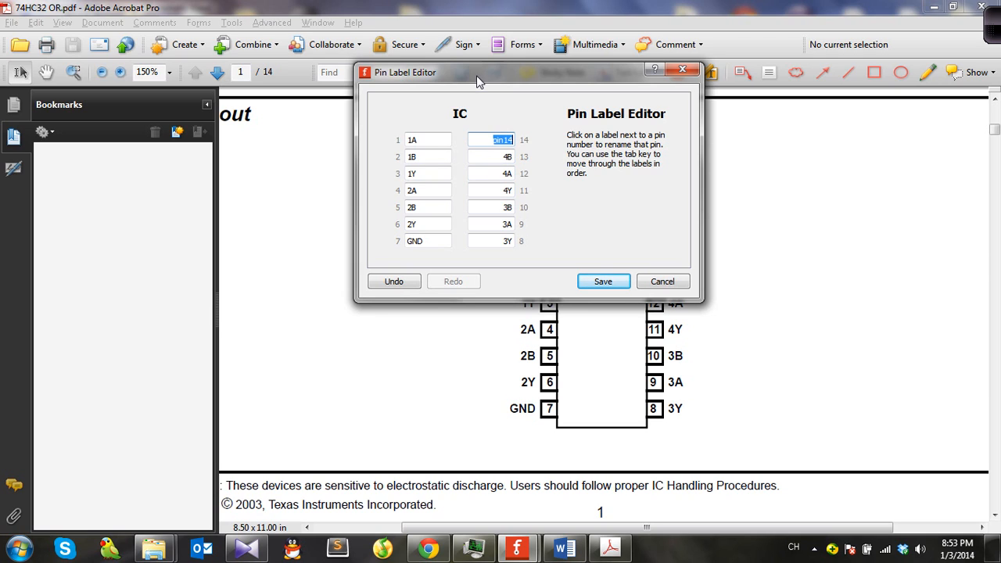
pyautogui.write('VCC')
pyautogui.moveTo(479, 82); pyautogui.dragTo(489, 150)
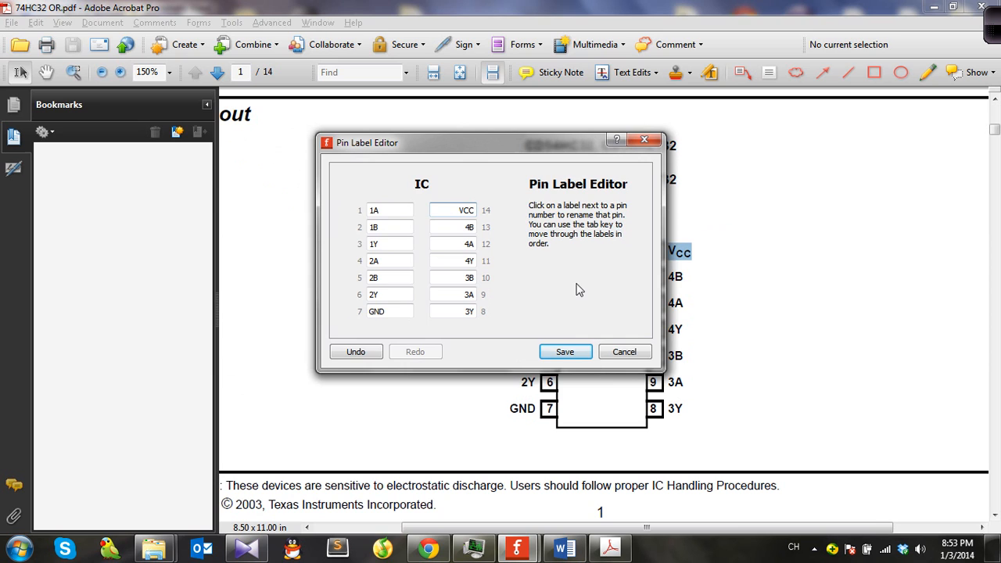
pyautogui.click(566, 352)
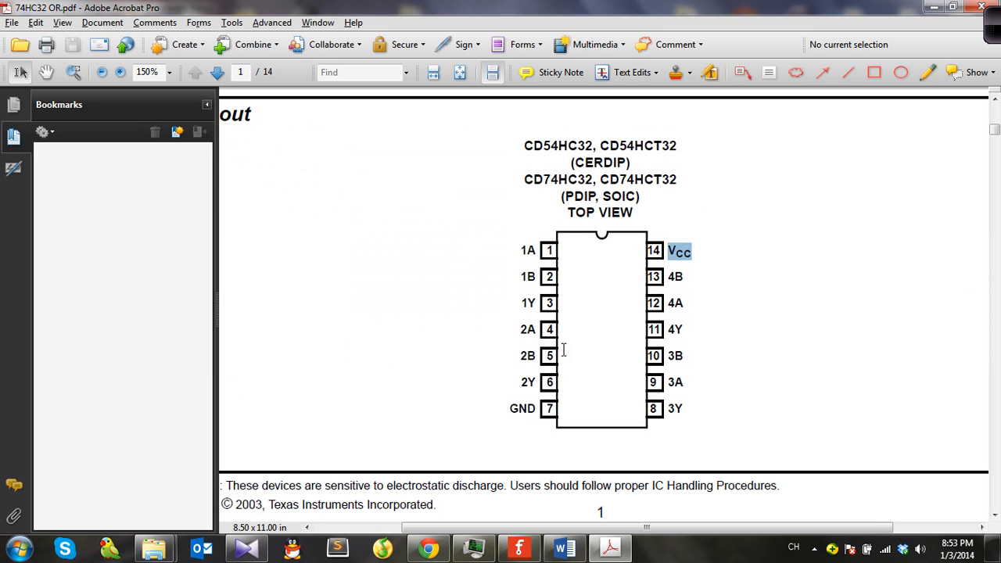
# Step: Open the IC in the new parts editor and review its schematic, PCB and icon views
pyautogui.click(519, 548)
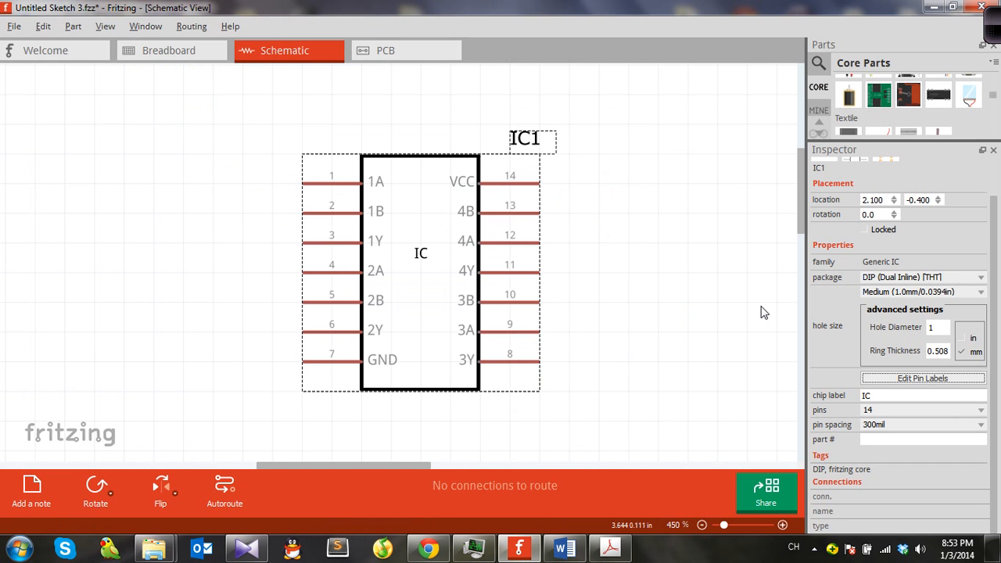
pyautogui.rightClick(416, 243)
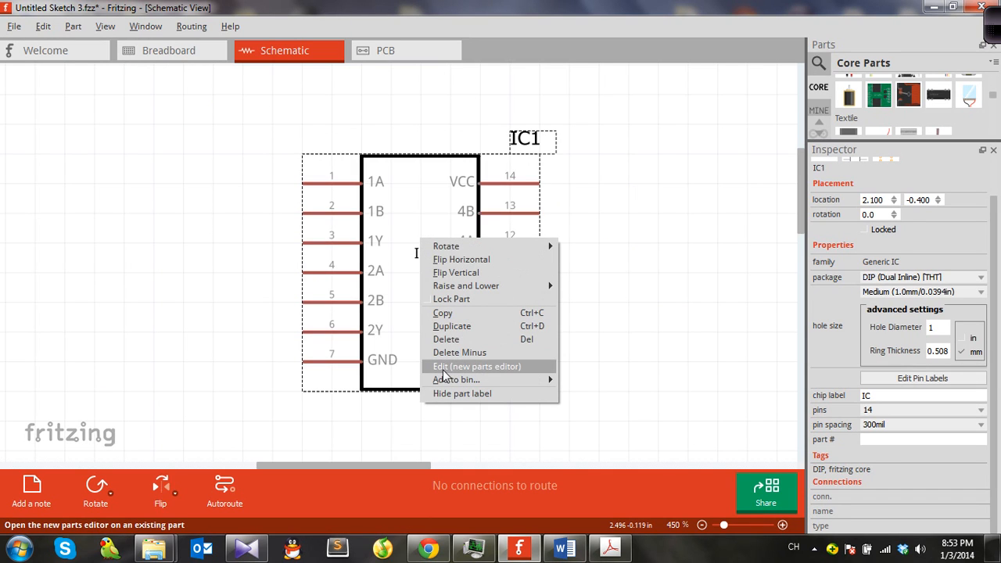
pyautogui.click(498, 367)
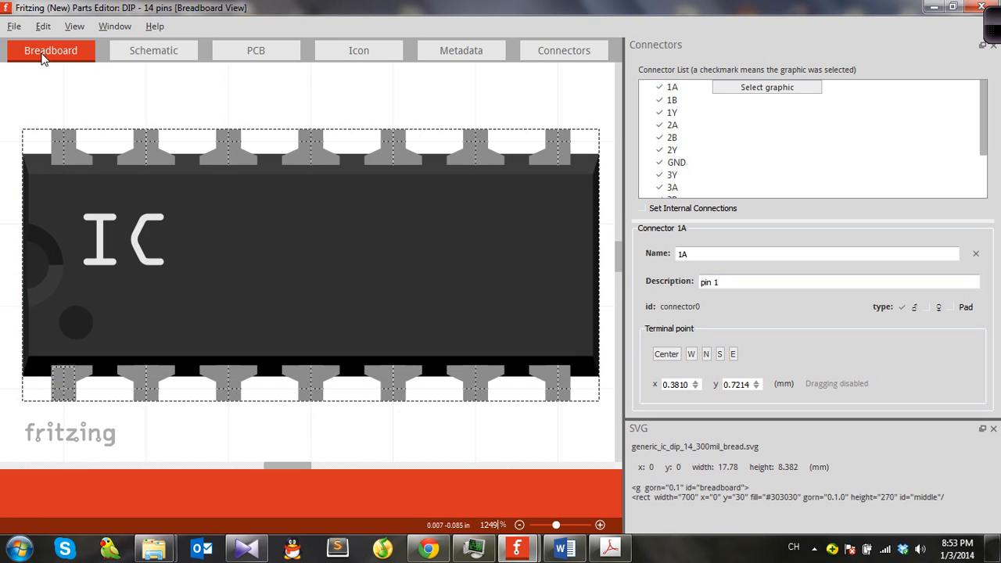
pyautogui.click(155, 50)
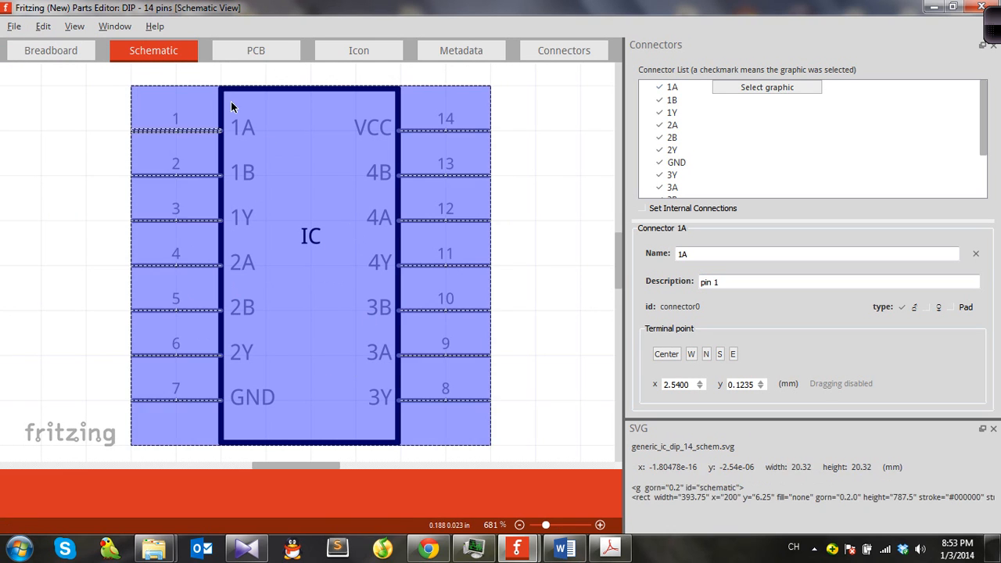
pyautogui.click(272, 49)
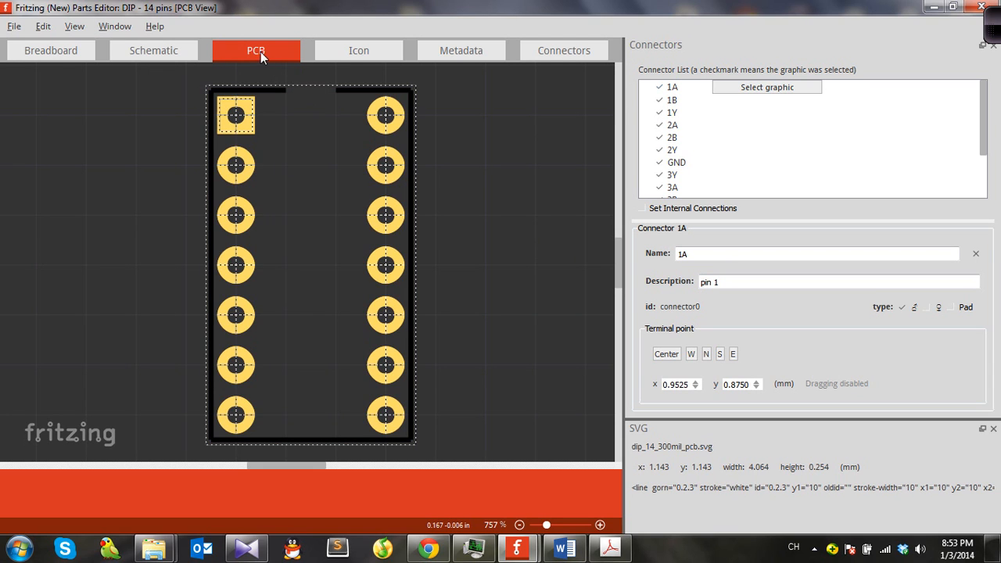
pyautogui.click(358, 51)
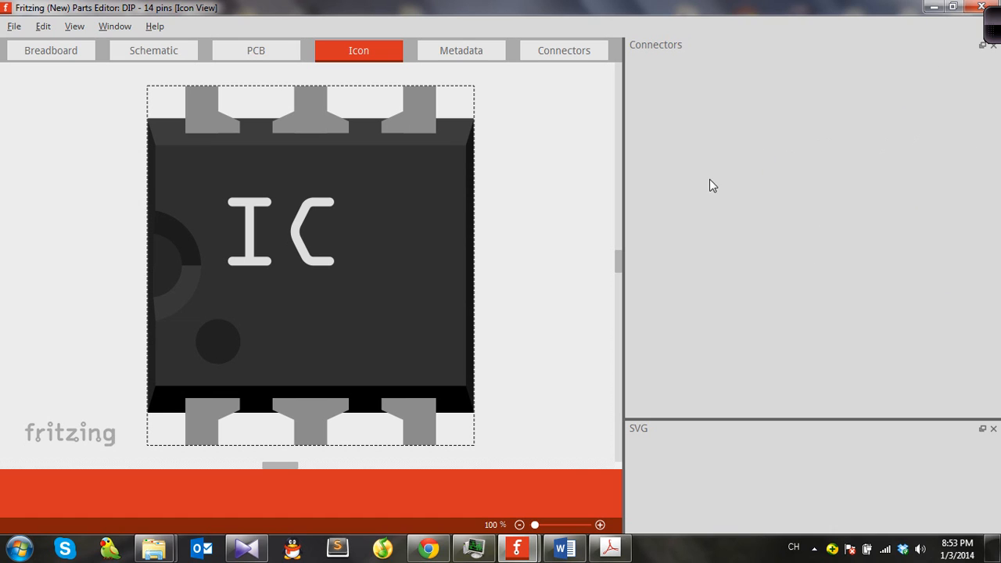
# Step: Make the icon view reuse the breadboard image
pyautogui.click(364, 295)
pyautogui.click(51, 50)
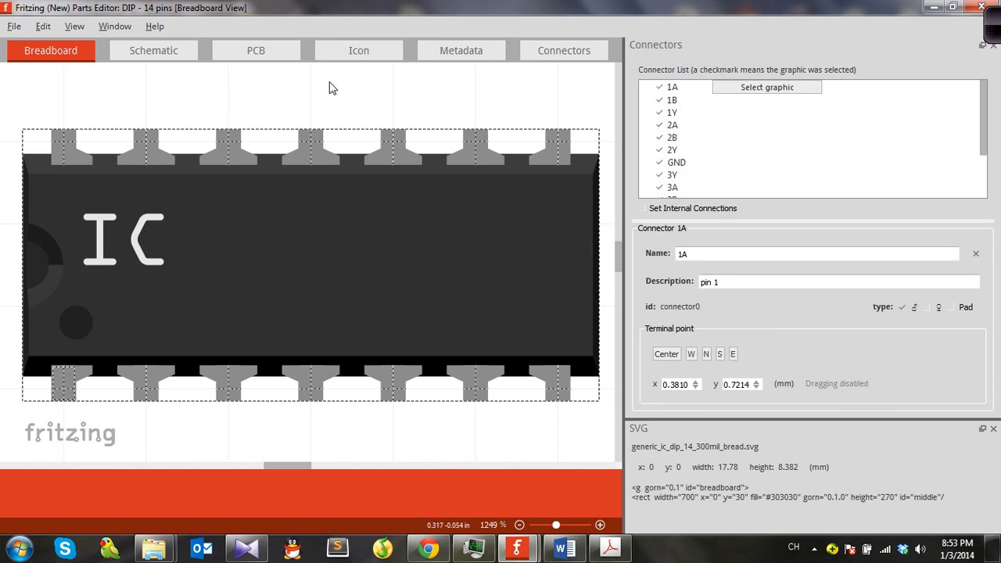
pyautogui.click(358, 50)
pyautogui.click(14, 27)
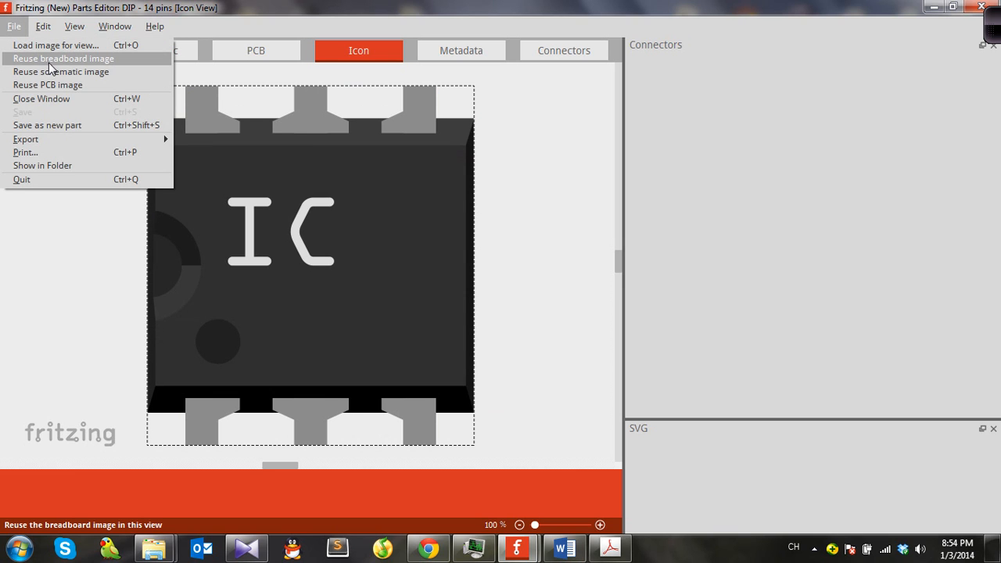
pyautogui.click(66, 59)
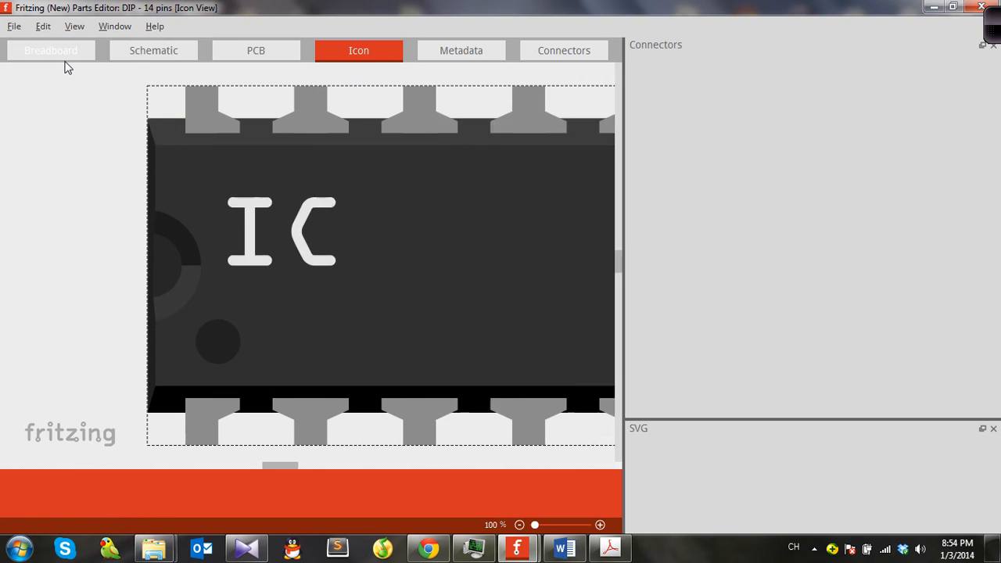
pyautogui.click(20, 57)
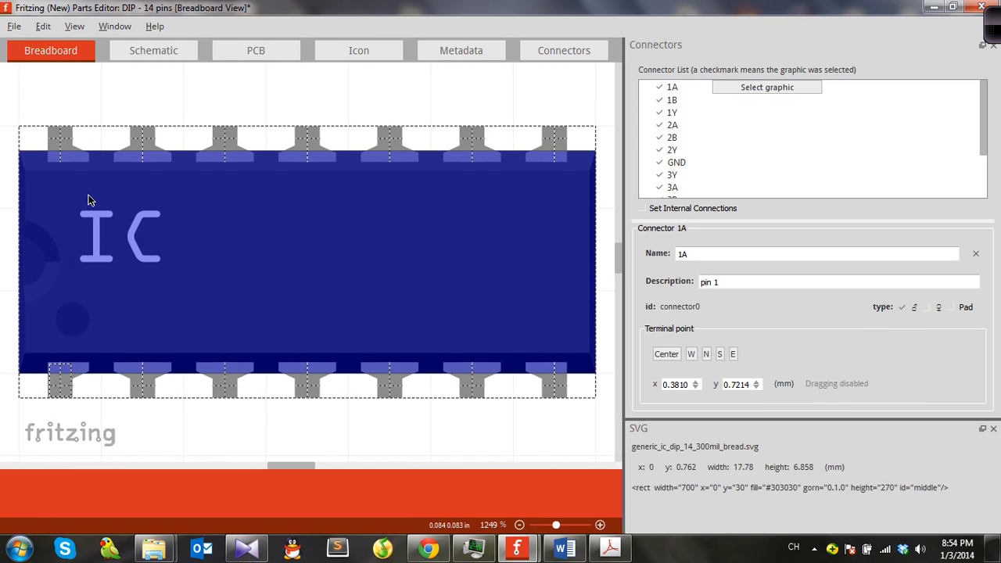
pyautogui.click(335, 56)
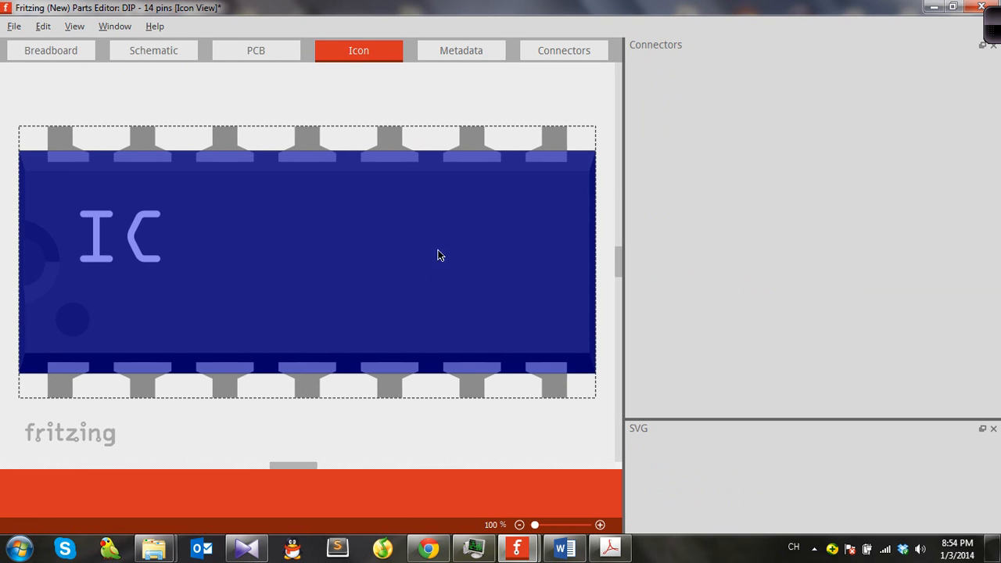
# Step: Set the part's title in the metadata to 74HC32_OR
pyautogui.click(462, 57)
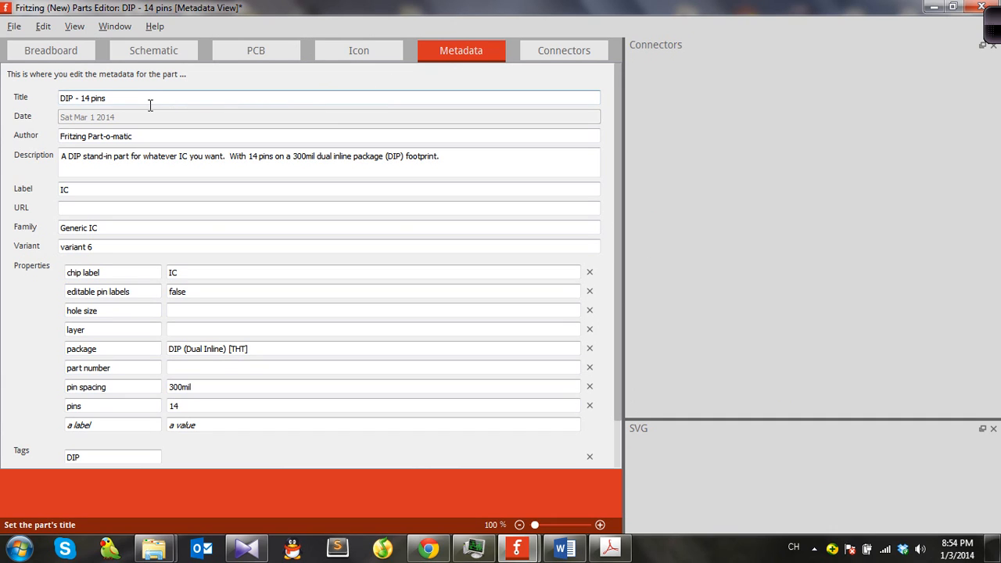
pyautogui.moveTo(107, 101); pyautogui.dragTo(22, 104)
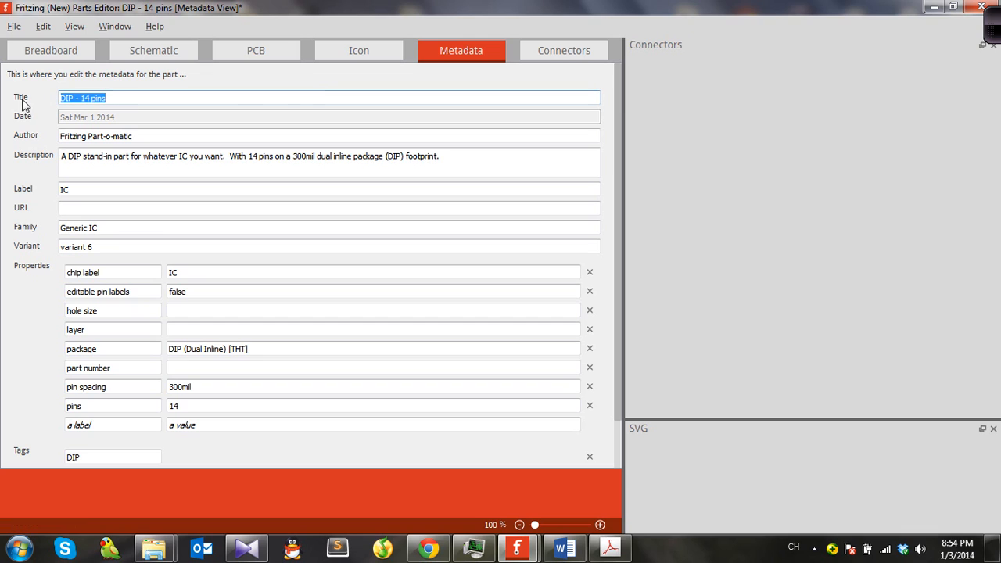
pyautogui.write('74hc04')
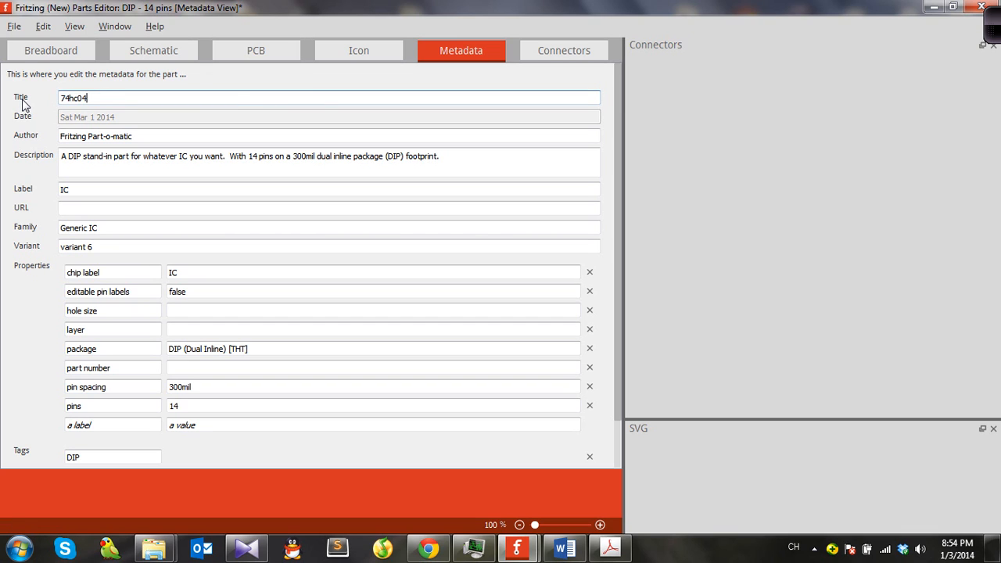
pyautogui.write('HXC')
pyautogui.press('BackSpace')
pyautogui.press('BackSpace')
pyautogui.write('C32')
pyautogui.click(74, 138)
pyautogui.moveTo(134, 144); pyautogui.dragTo(60, 139)
pyautogui.click(86, 189)
pyautogui.click(94, 214)
pyautogui.click(119, 247)
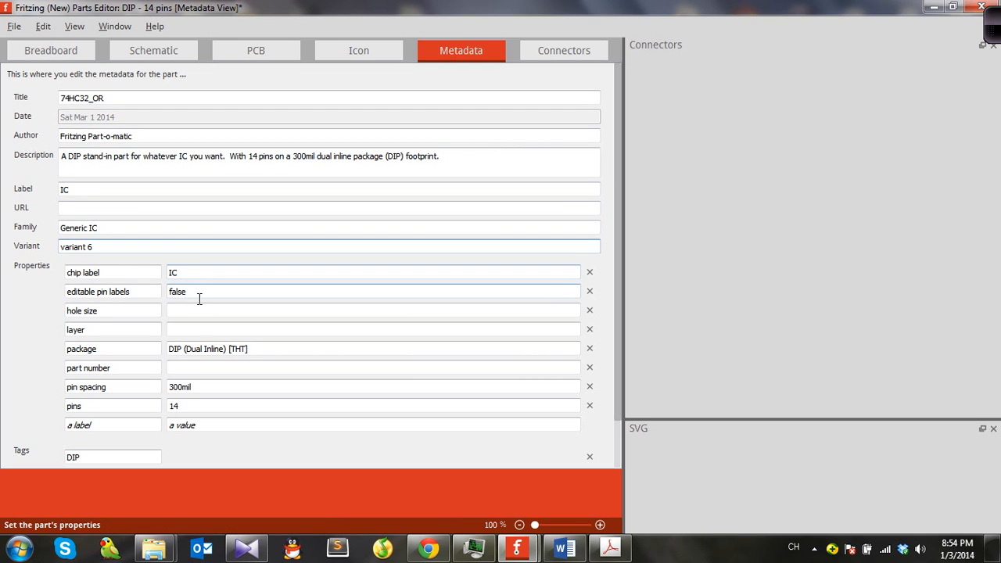
# Step: Check the part's breadboard, schematic and PCB views before returning to the metadata
pyautogui.moveTo(204, 274); pyautogui.dragTo(181, 277)
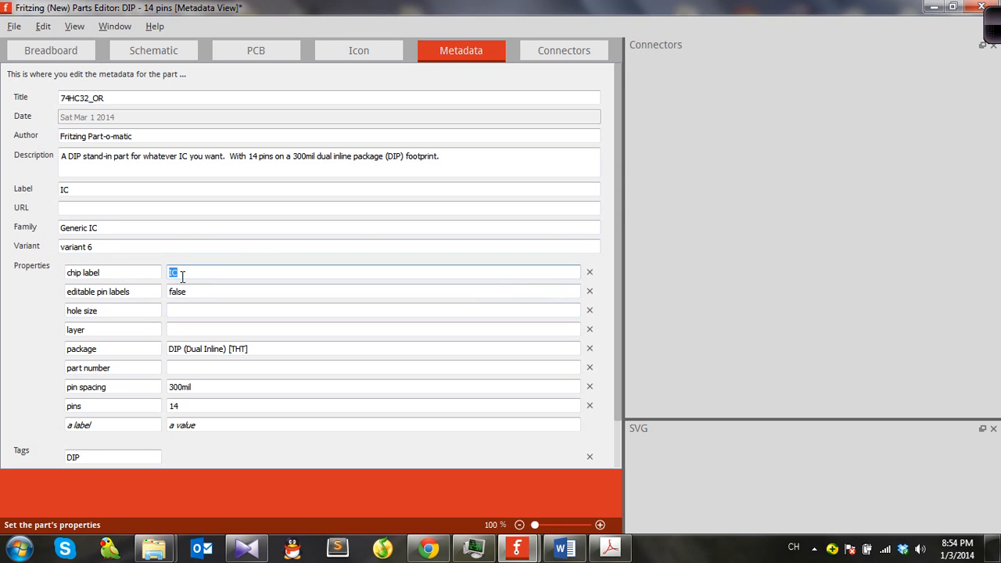
pyautogui.click(51, 50)
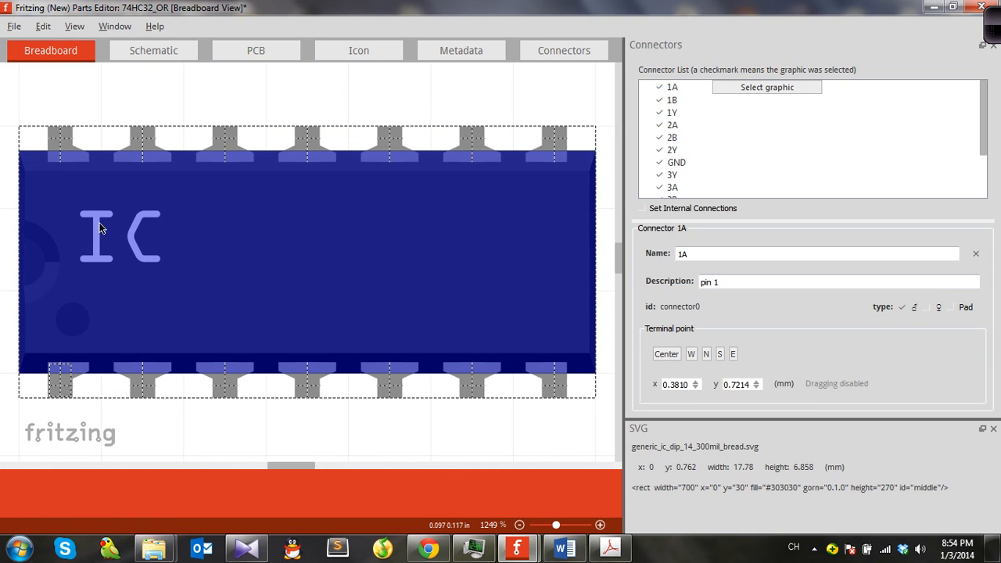
pyautogui.click(154, 50)
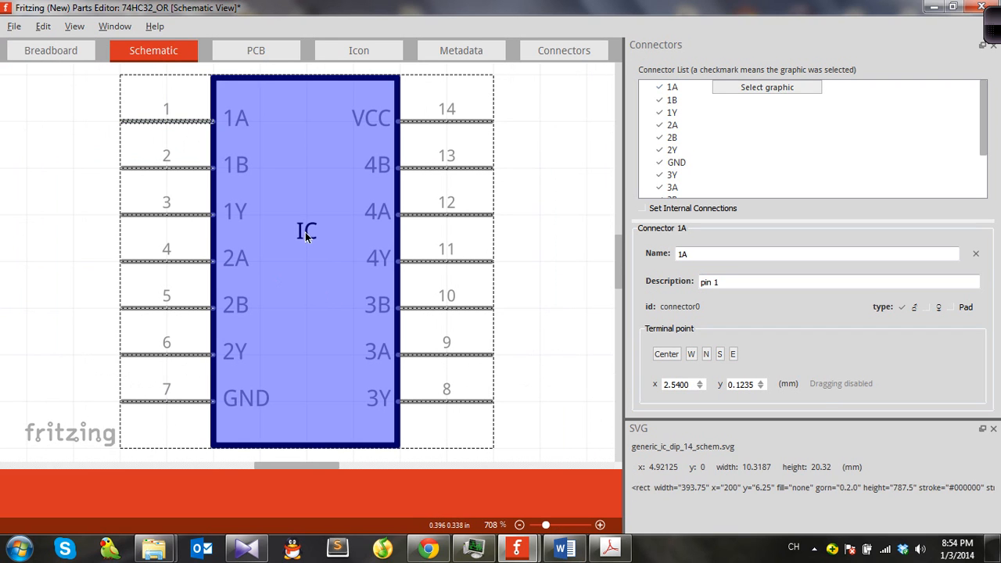
pyautogui.click(256, 52)
pyautogui.click(459, 48)
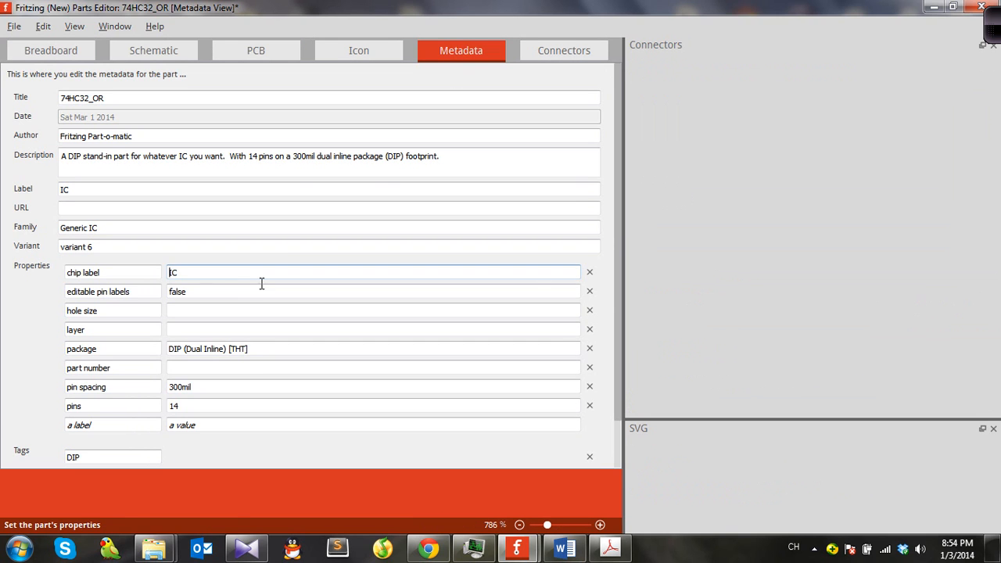
# Step: Set the chip label property to 74HC32 and review the remaining metadata and tags
pyautogui.doubleClick(210, 274)
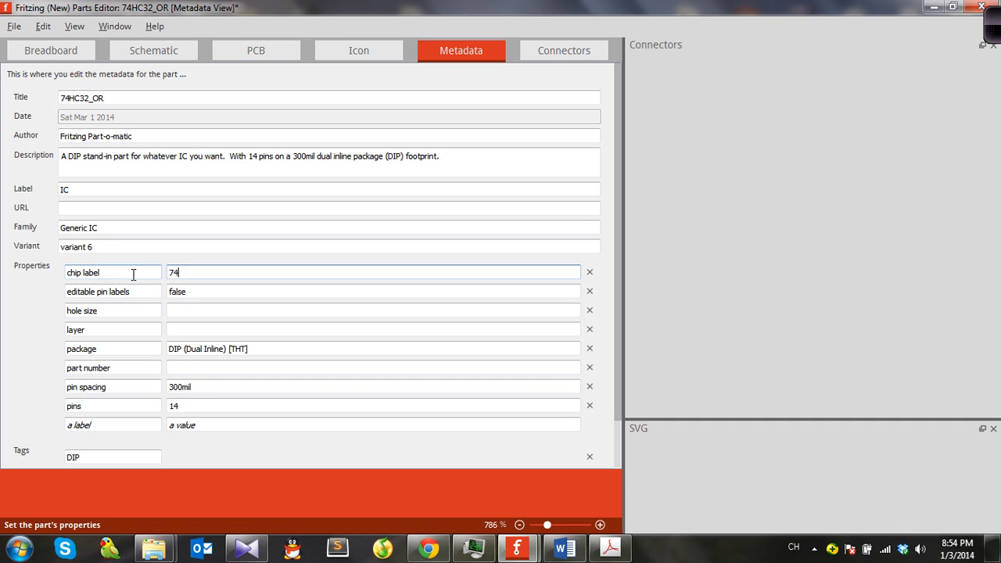
pyautogui.write('74h')
pyautogui.press('BackSpace')
pyautogui.write('HC')
pyautogui.click(111, 292)
pyautogui.scroll(-1, 114, 295)
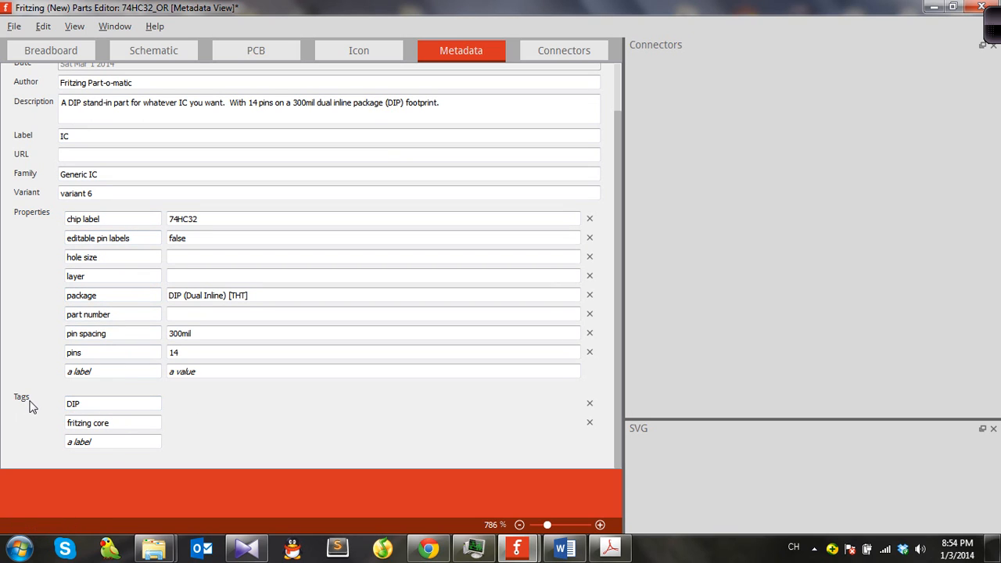
pyautogui.scroll(1, 58, 344)
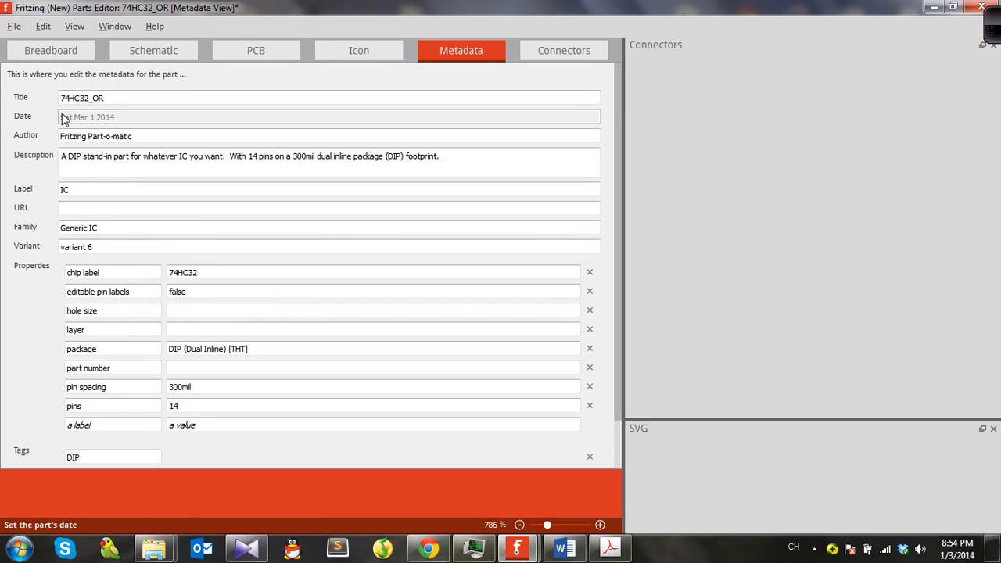
# Step: Replace the part's tags with 74HC32, 74HC and 74
pyautogui.scroll(-1, 65, 190)
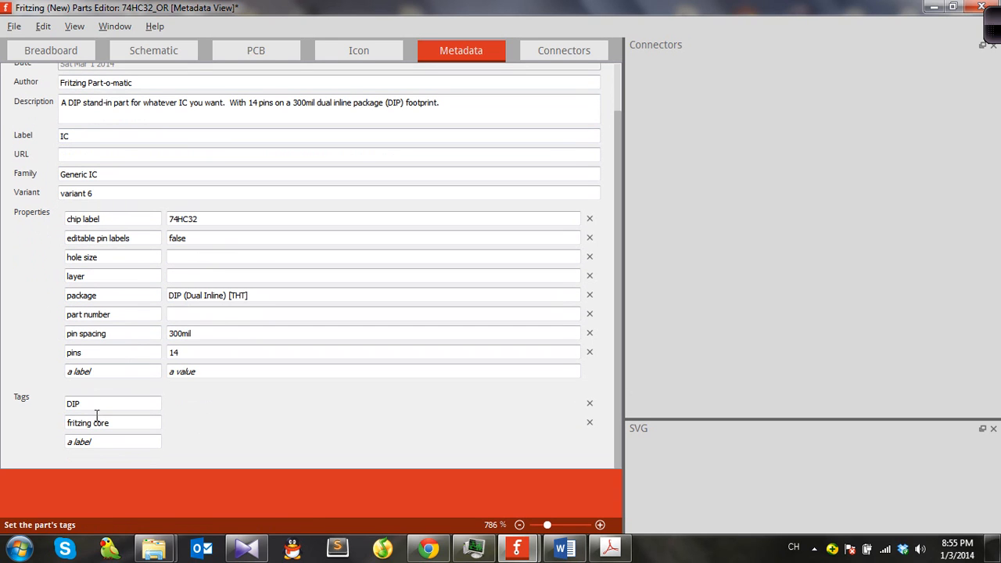
pyautogui.moveTo(109, 404); pyautogui.dragTo(49, 403)
pyautogui.write('74HC32')
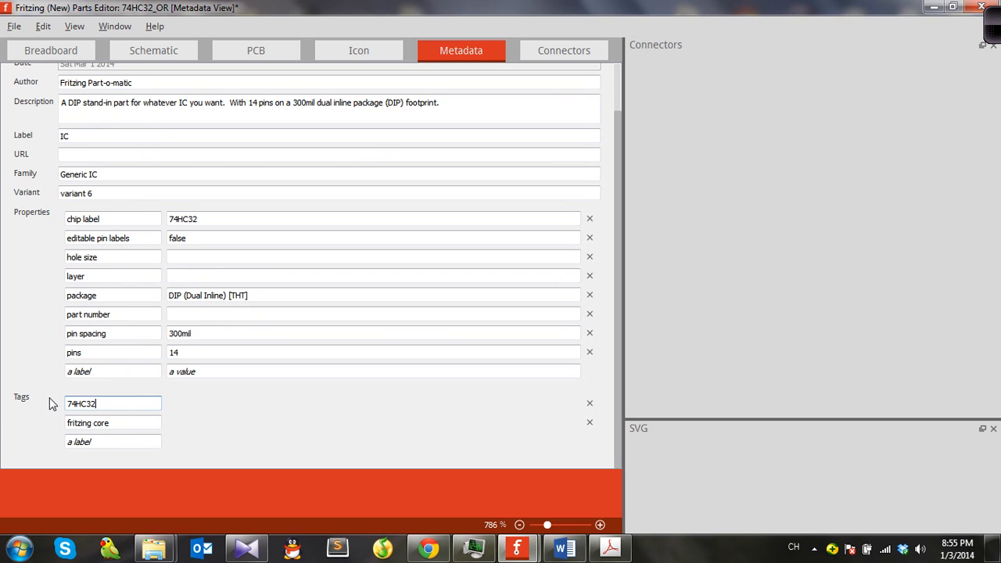
pyautogui.press('Tab')
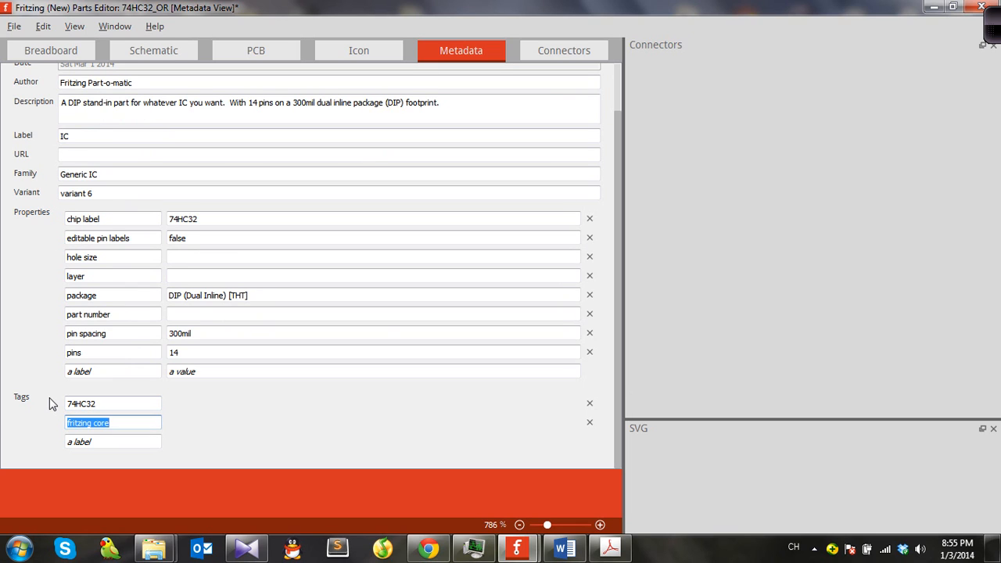
pyautogui.write('74HC')
pyautogui.press('Tab')
pyautogui.write('&')
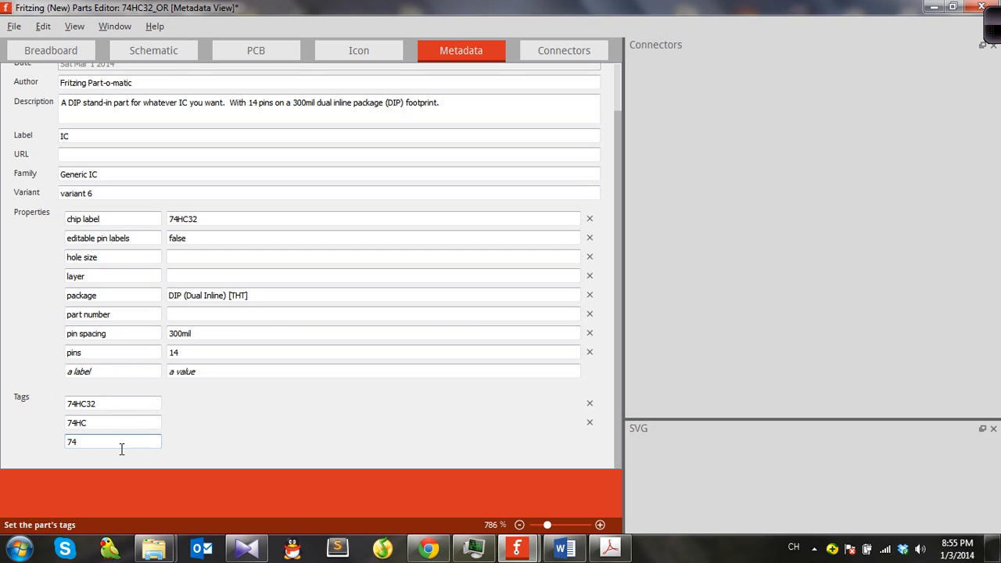
pyautogui.click(142, 405)
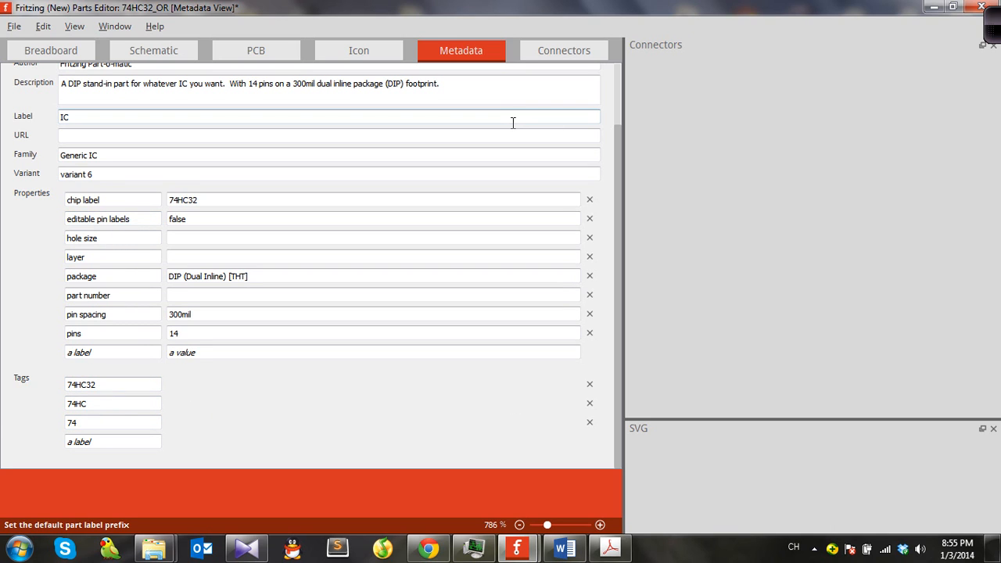
# Step: Save the part as a new part with the default filename prefix and close the parts editor
pyautogui.click(15, 26)
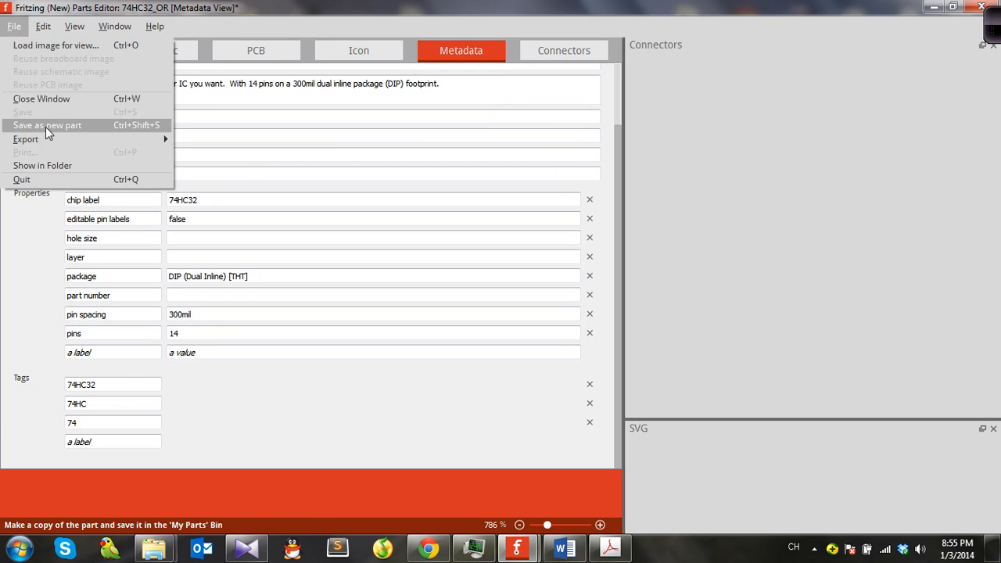
pyautogui.click(71, 127)
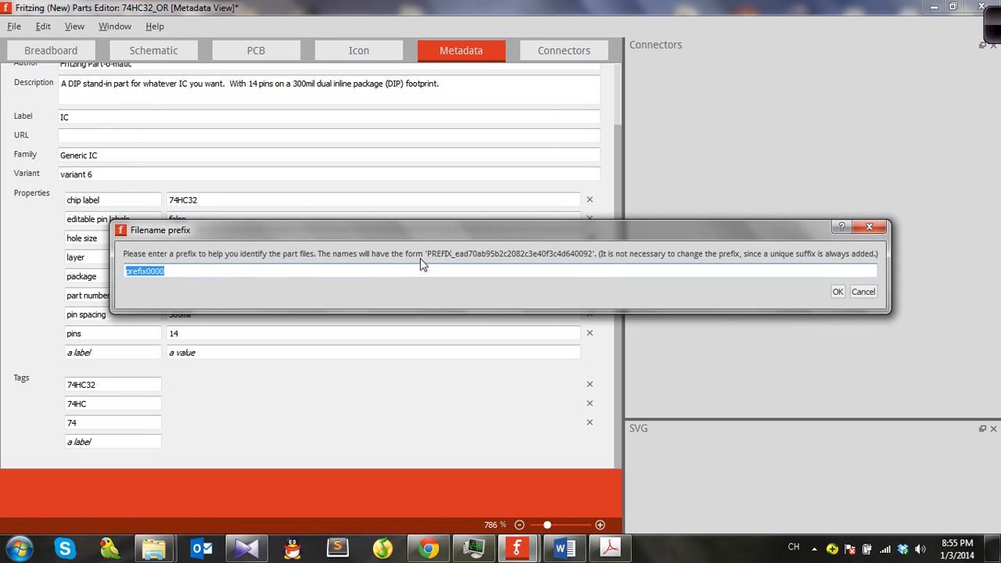
pyautogui.click(840, 294)
pyautogui.click(984, 6)
# Step: Place the new 74HC32_OR part from My Parts into the schematic beside the existing IC
pyautogui.moveTo(436, 198); pyautogui.dragTo(260, 179)
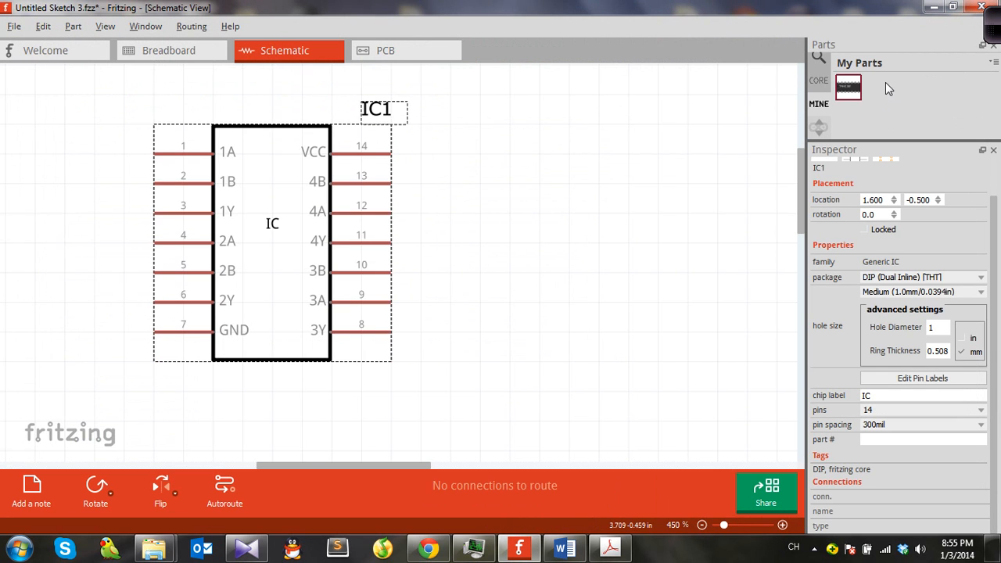
pyautogui.moveTo(912, 151); pyautogui.dragTo(911, 281)
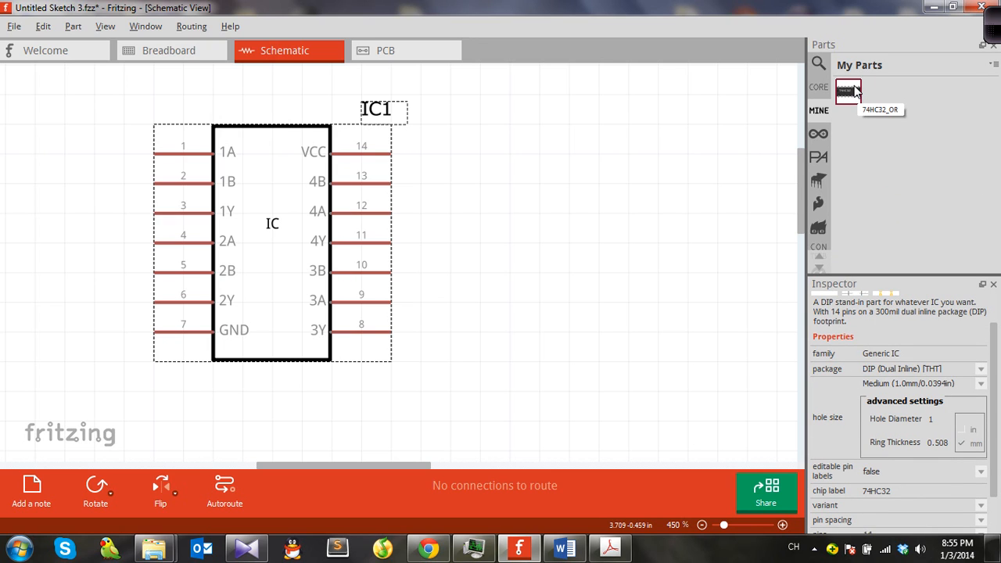
pyautogui.moveTo(850, 95); pyautogui.dragTo(548, 217)
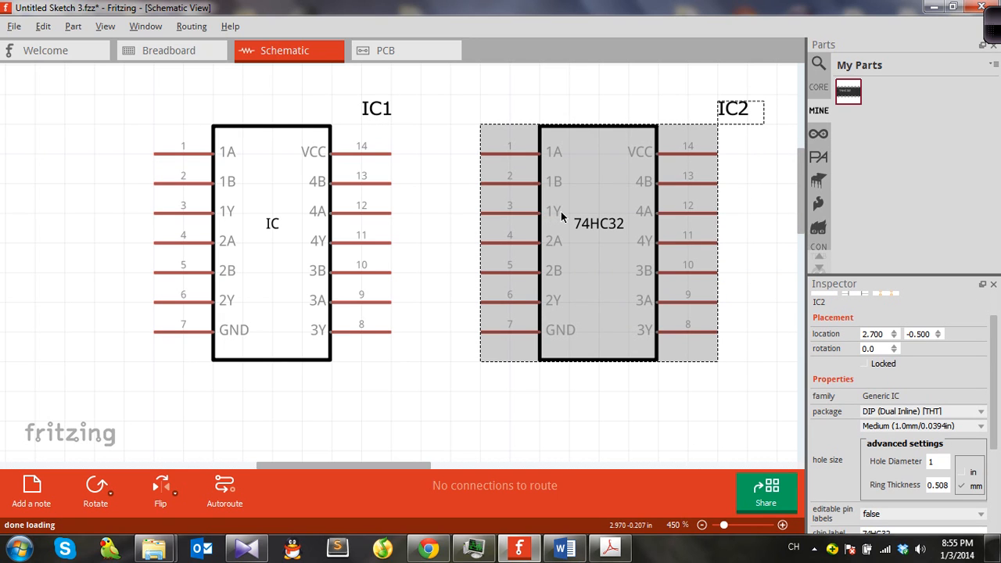